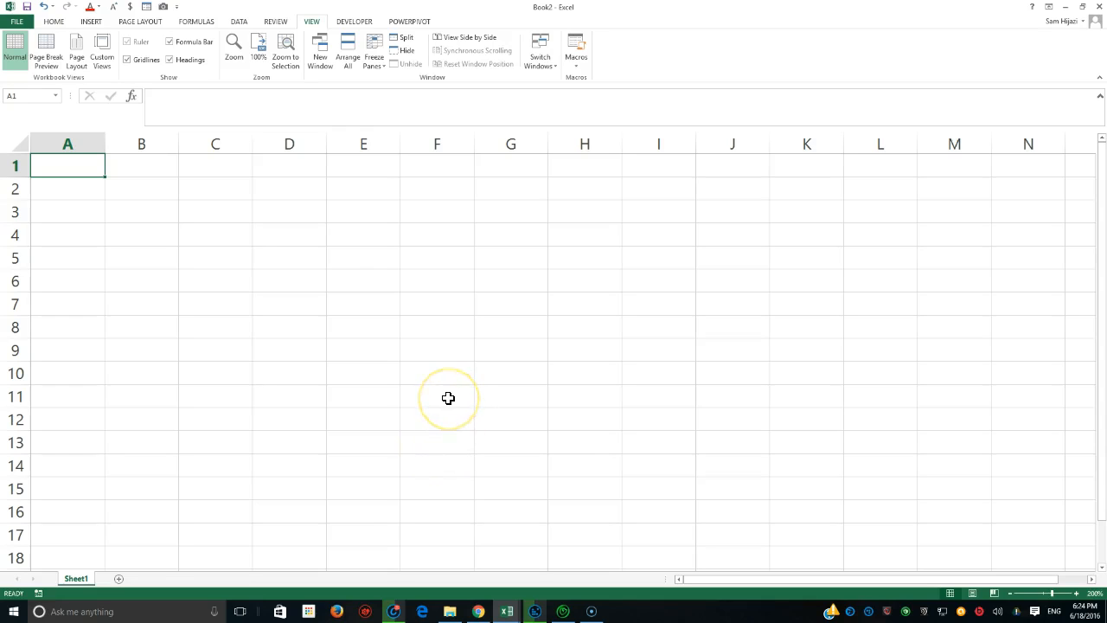
Enter the label Fixed Cost in cell C2 and its value 100000 in D2
{"action": "left_click", "coordinate": [214, 188]}
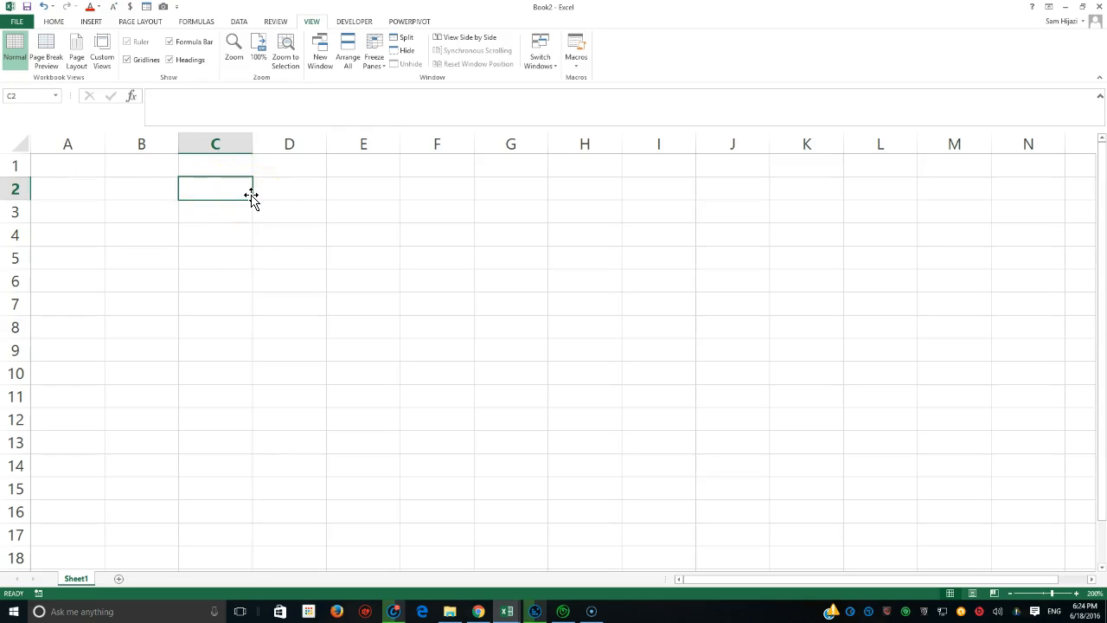
{"action": "left_click", "coordinate": [193, 192]}
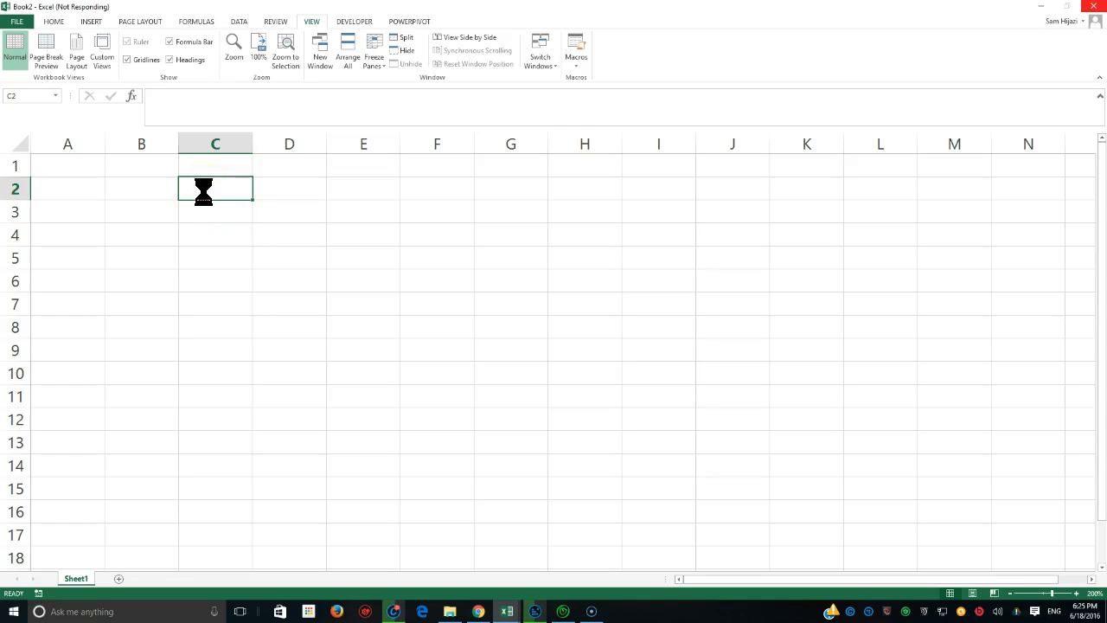
{"action": "type", "text": "Fixed"}
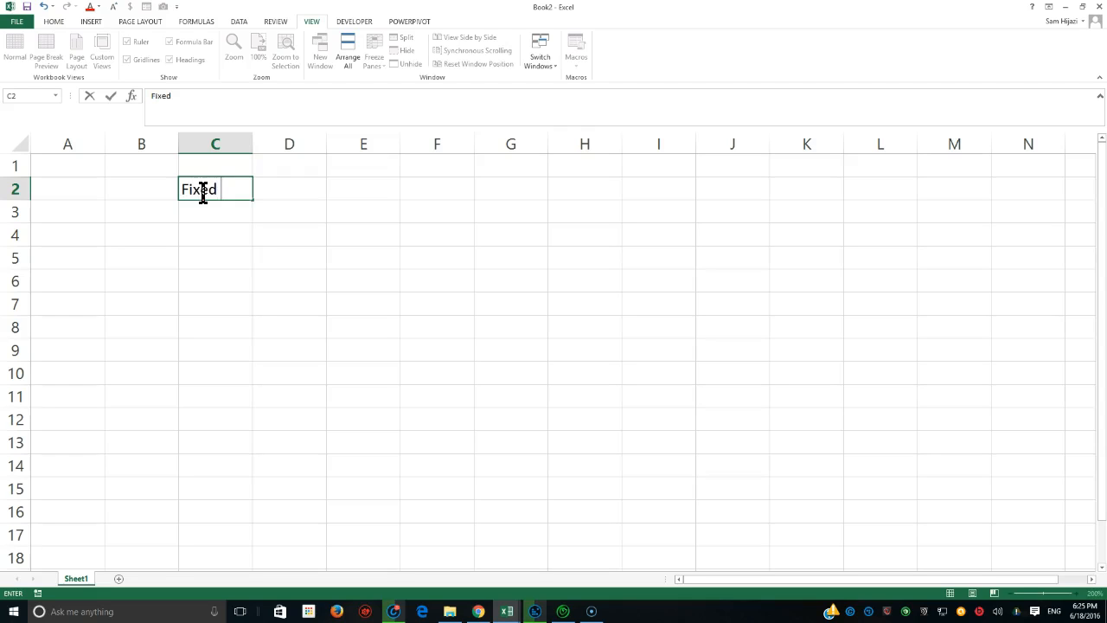
{"action": "type", "text": " Cost"}
{"action": "key", "text": "Tab"}
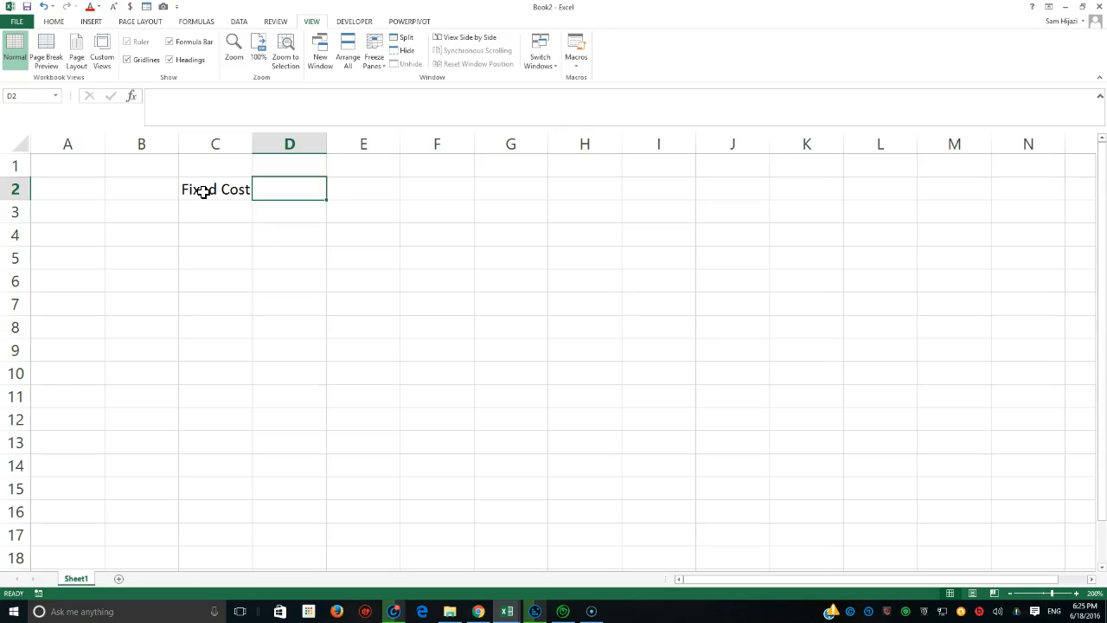
{"action": "type", "text": "100"}
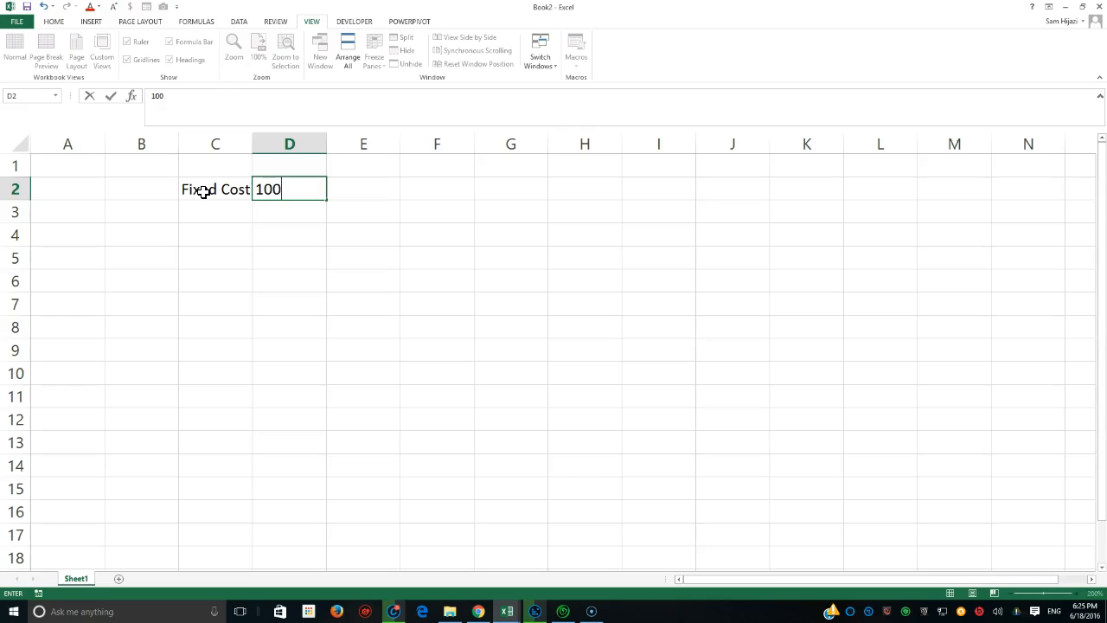
{"action": "type", "text": "000"}
{"action": "key", "text": "Return"}
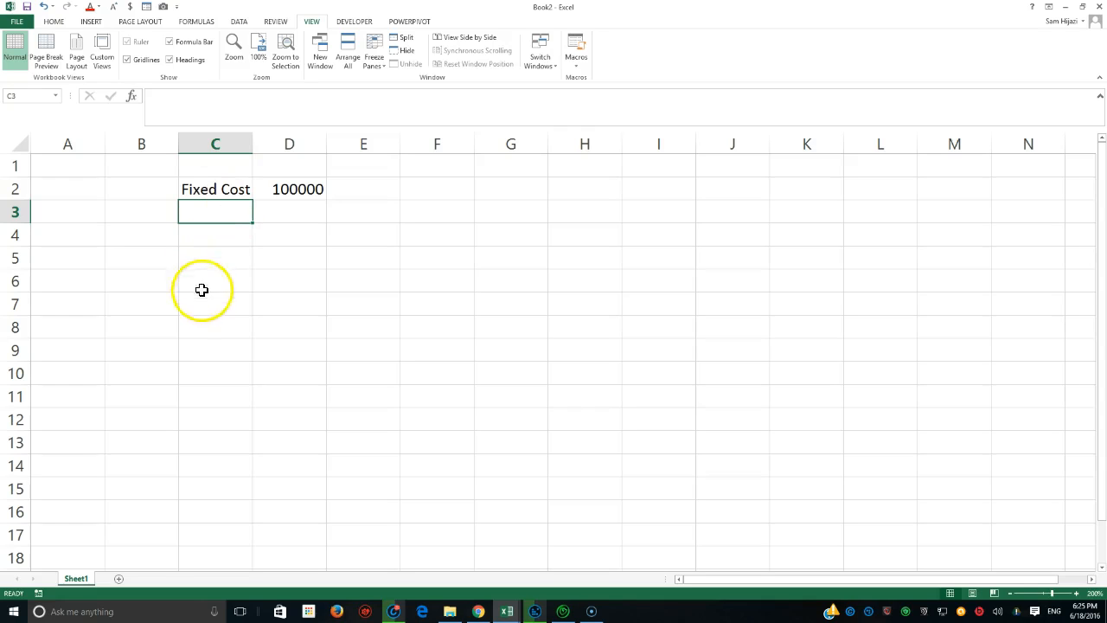
Format the fixed cost value in D2 with the dollar Accounting number format
{"action": "left_click", "coordinate": [289, 188]}
{"action": "left_click", "coordinate": [53, 21]}
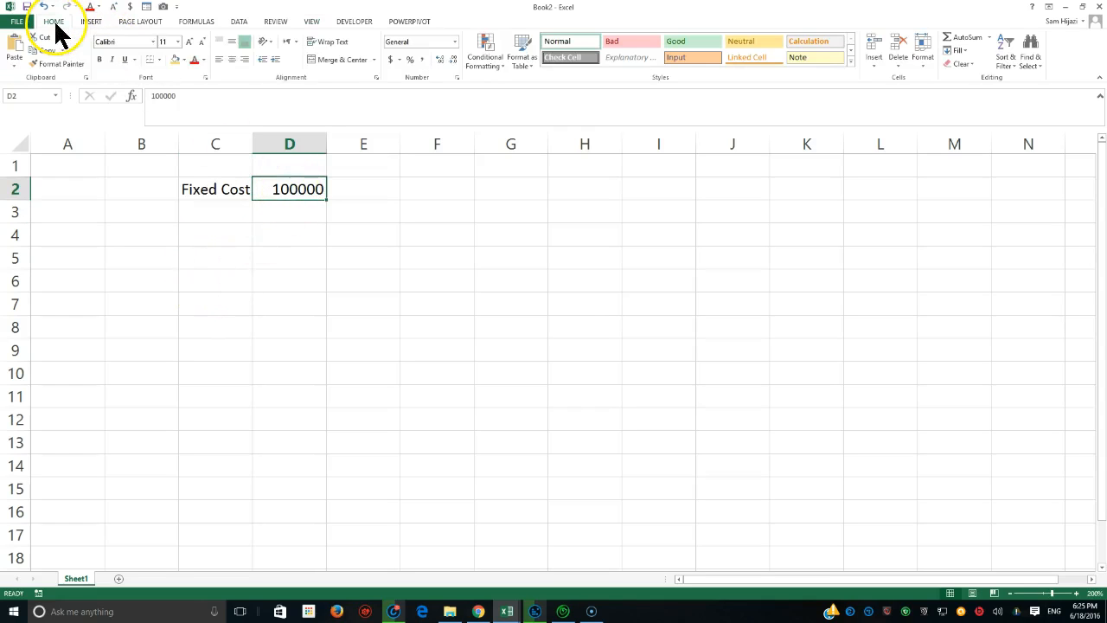
{"action": "left_click", "coordinate": [389, 61]}
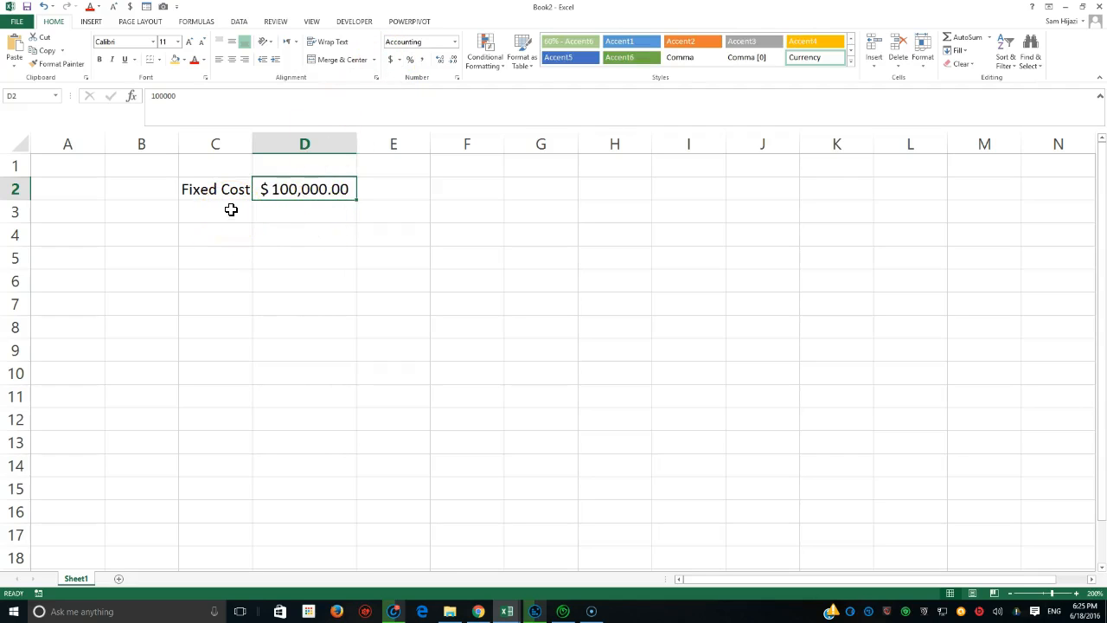
{"action": "left_click", "coordinate": [224, 211]}
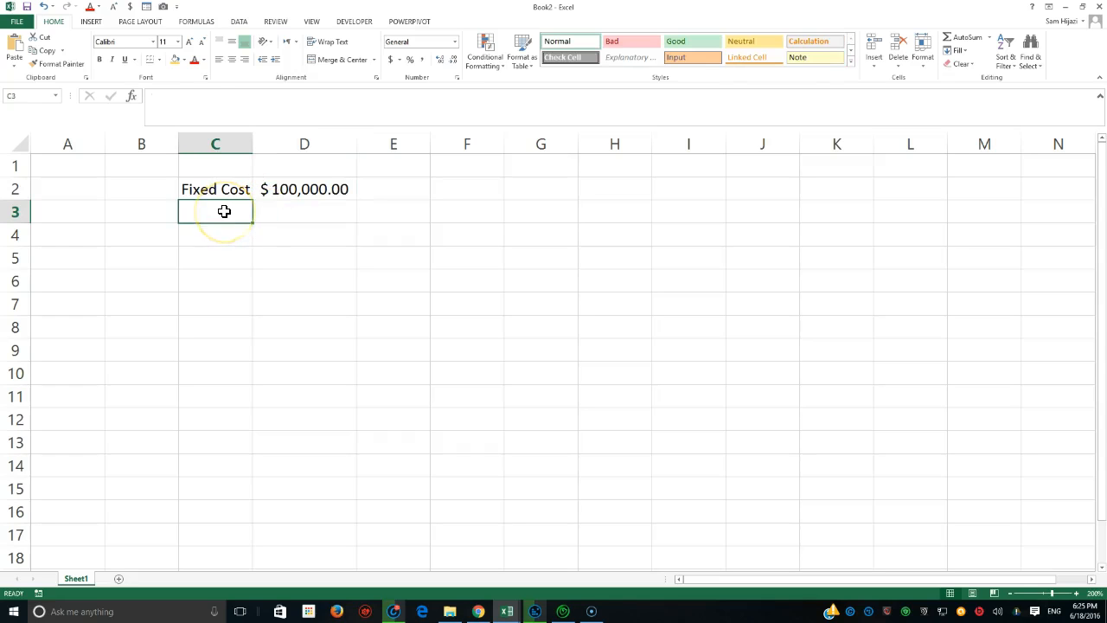
{"action": "left_click", "coordinate": [285, 192]}
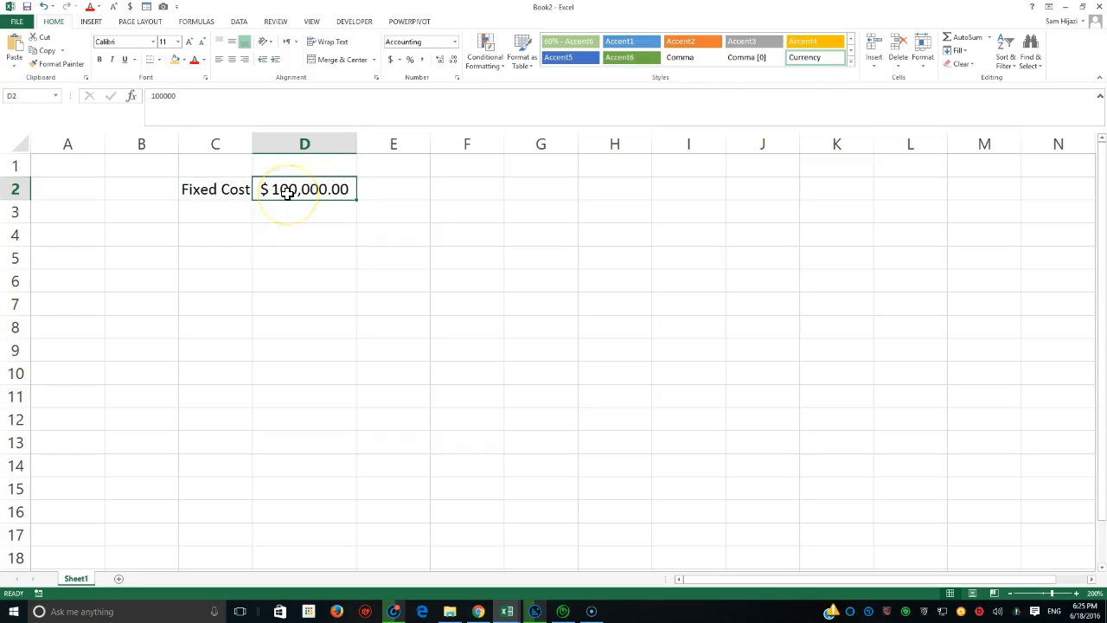
{"action": "left_click", "coordinate": [286, 194]}
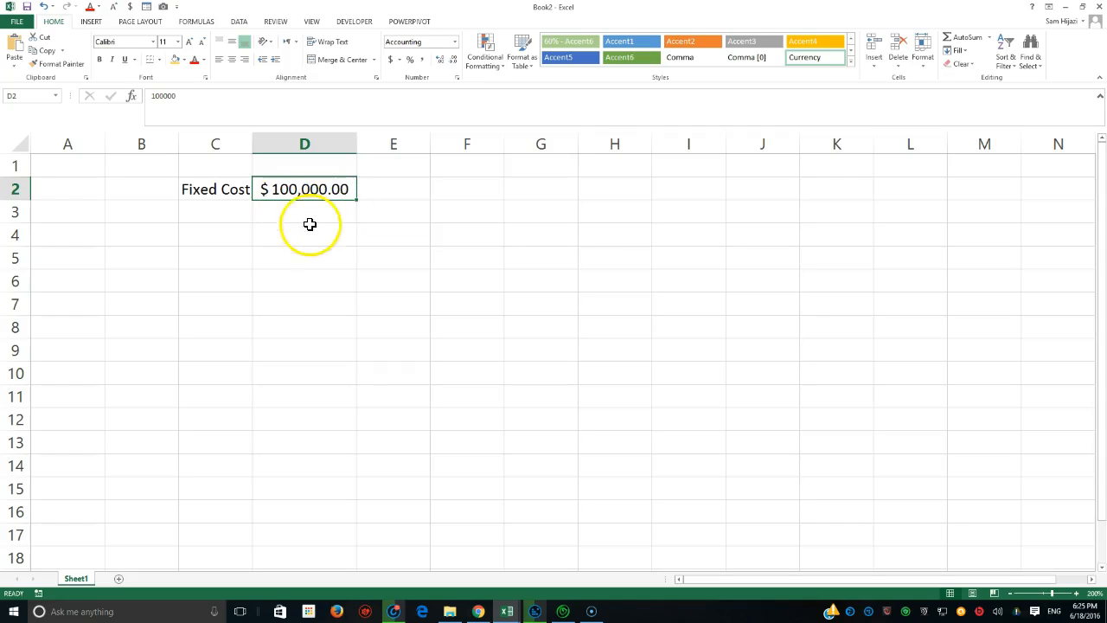
Enter the label Variable Cost in cell C3 and its value 2 in D3
{"action": "left_click", "coordinate": [239, 206]}
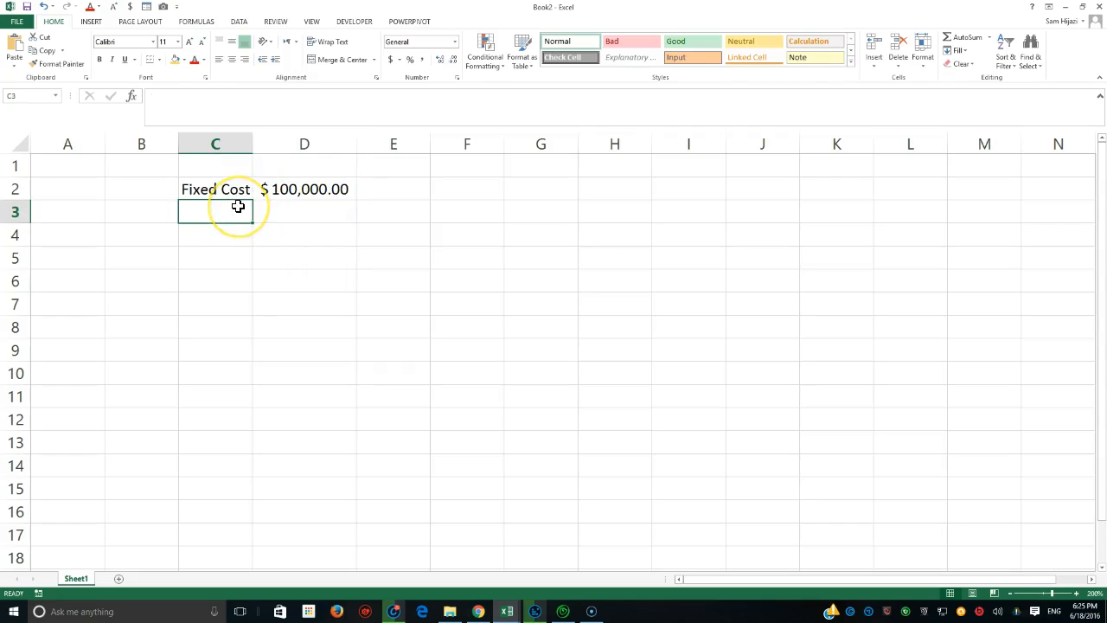
{"action": "type", "text": "Variable Cost"}
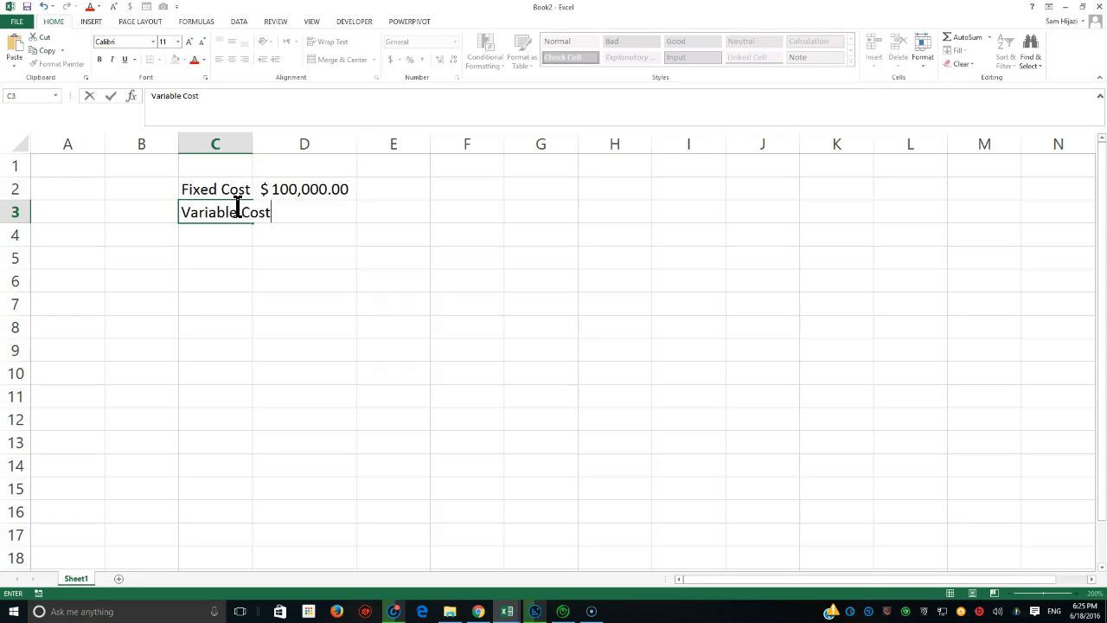
{"action": "key", "text": "Tab"}
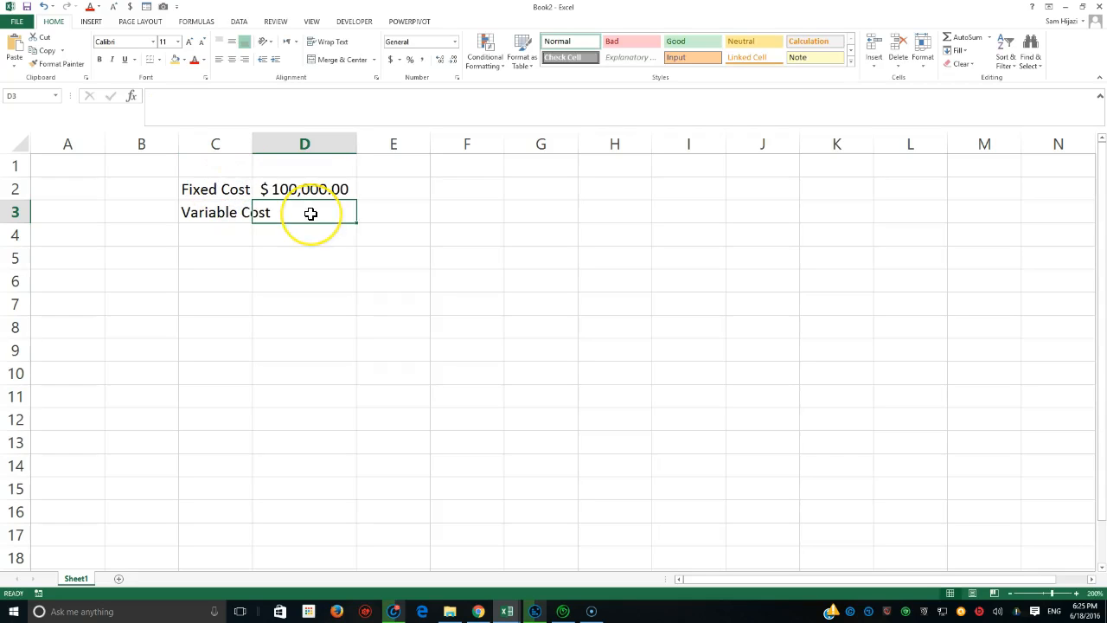
{"action": "type", "text": "2"}
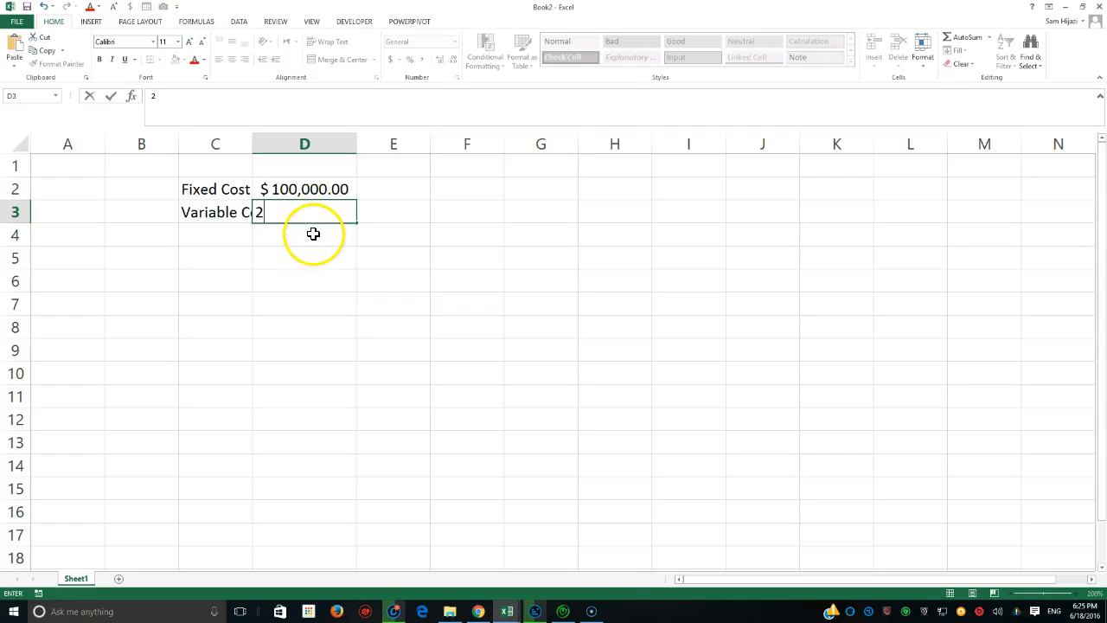
{"action": "key", "text": "Return"}
Wrap the text of the Variable Cost label in C3 and widen column C to fit it on one line
{"action": "left_click_drag", "start_coordinate": [255, 145], "coordinate": [263, 144]}
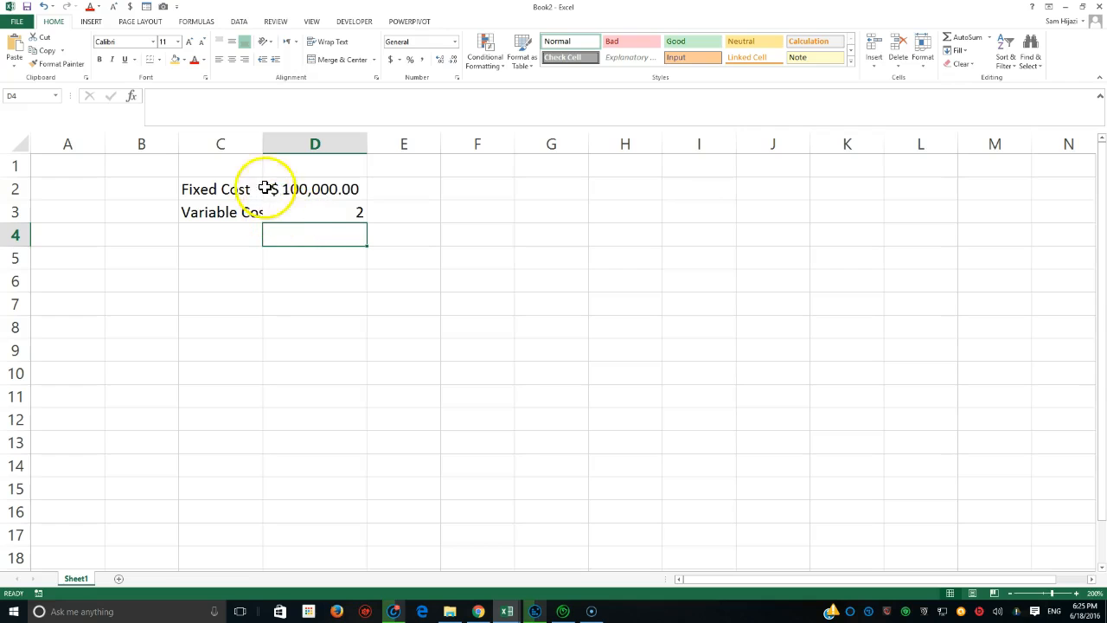
{"action": "left_click", "coordinate": [240, 208]}
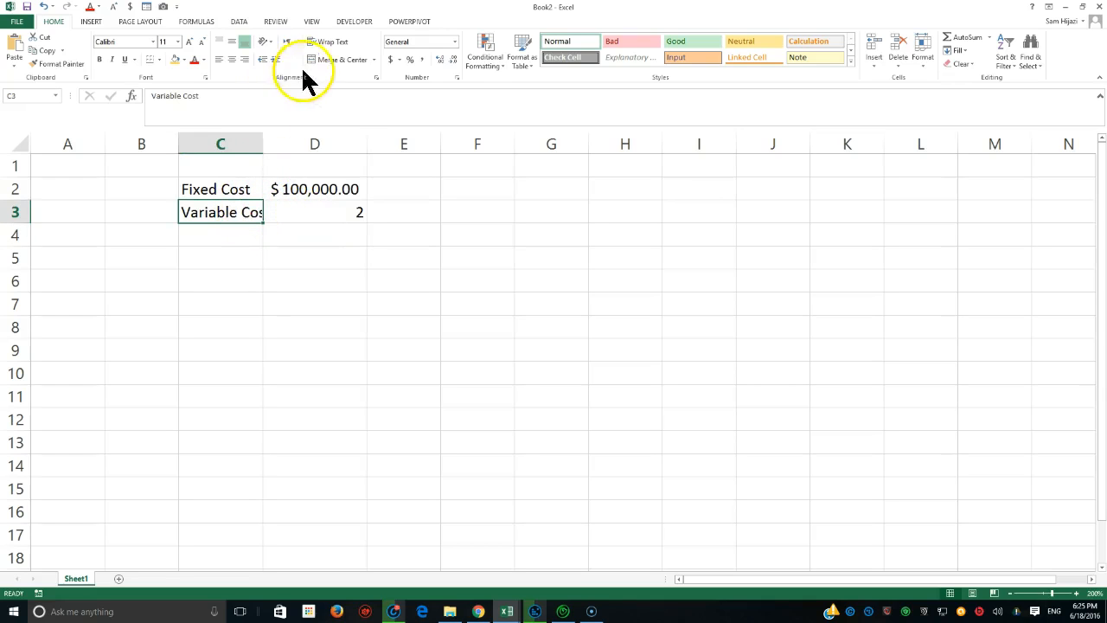
{"action": "left_click", "coordinate": [332, 43]}
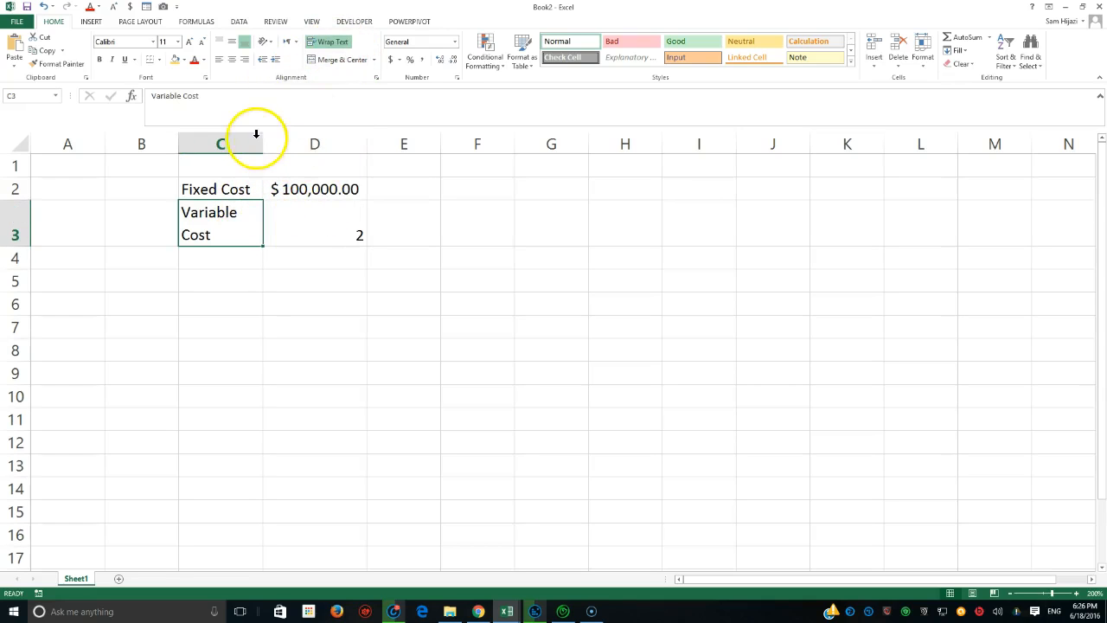
{"action": "left_click_drag", "start_coordinate": [264, 141], "coordinate": [277, 143]}
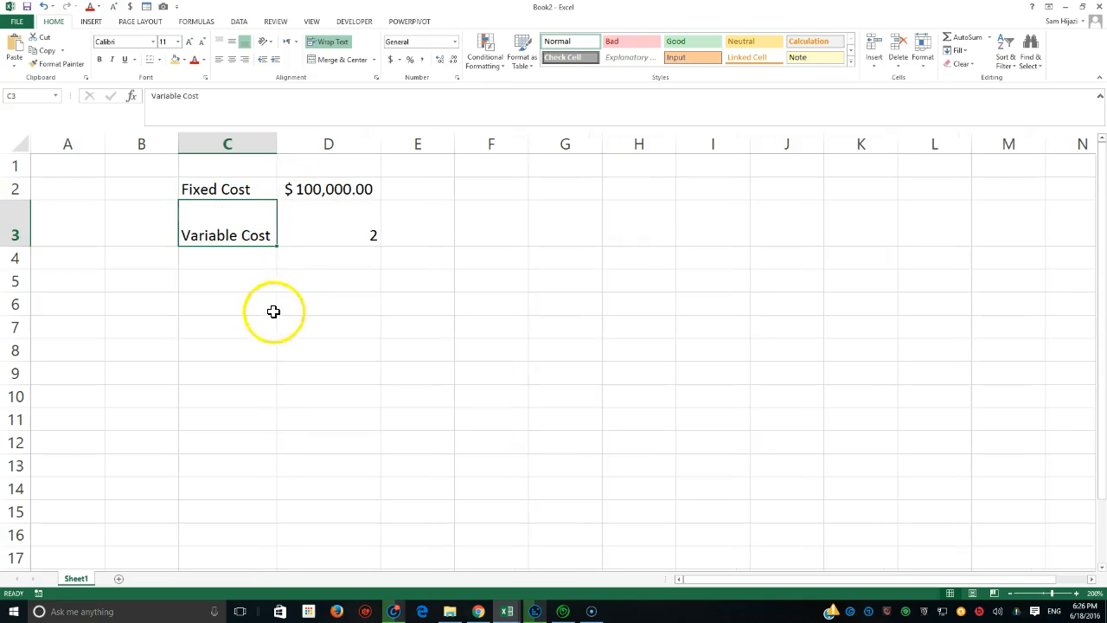
Enter the label Qty in cell C6 and highlight the empty cell D6 with the gold fill colour
{"action": "left_click", "coordinate": [230, 305]}
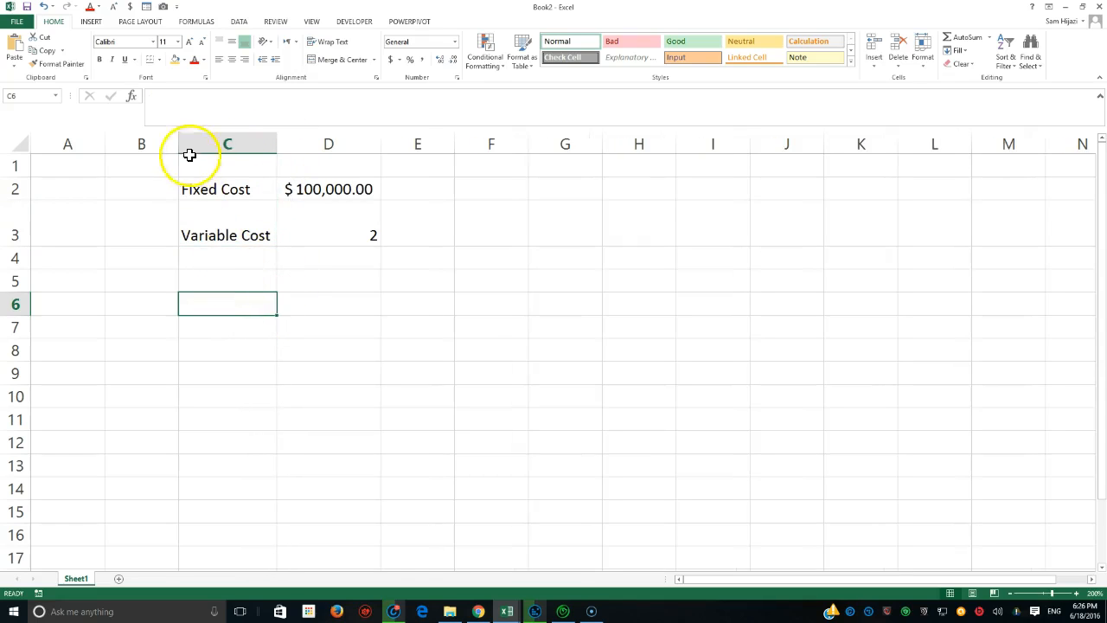
{"action": "type", "text": "Qty"}
{"action": "key", "text": "Tab"}
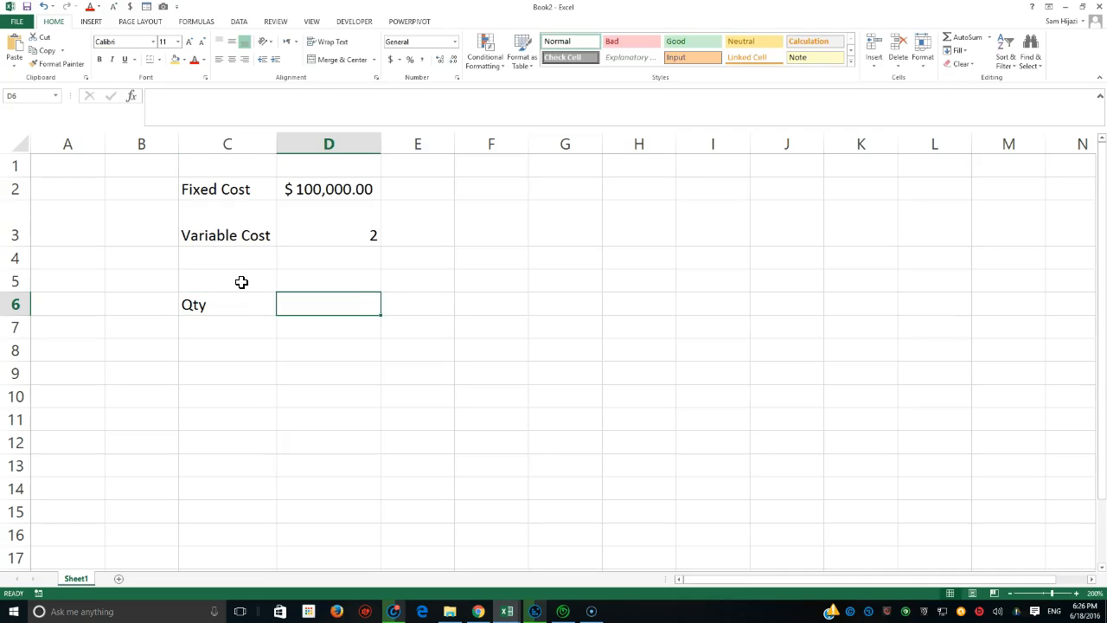
{"action": "left_click", "coordinate": [173, 58]}
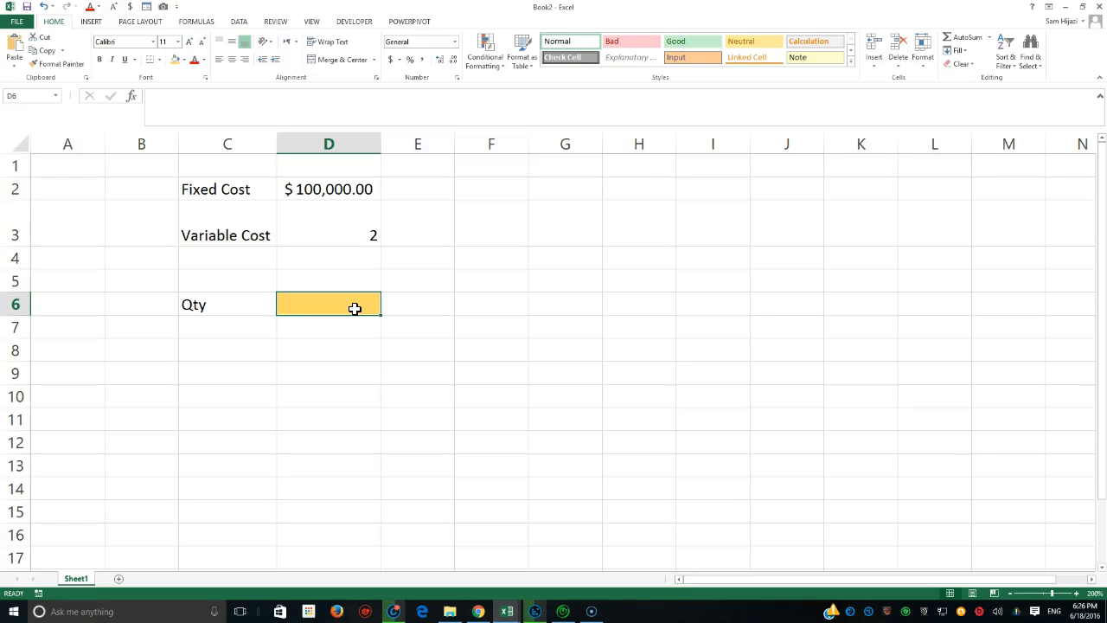
{"action": "left_click", "coordinate": [338, 311]}
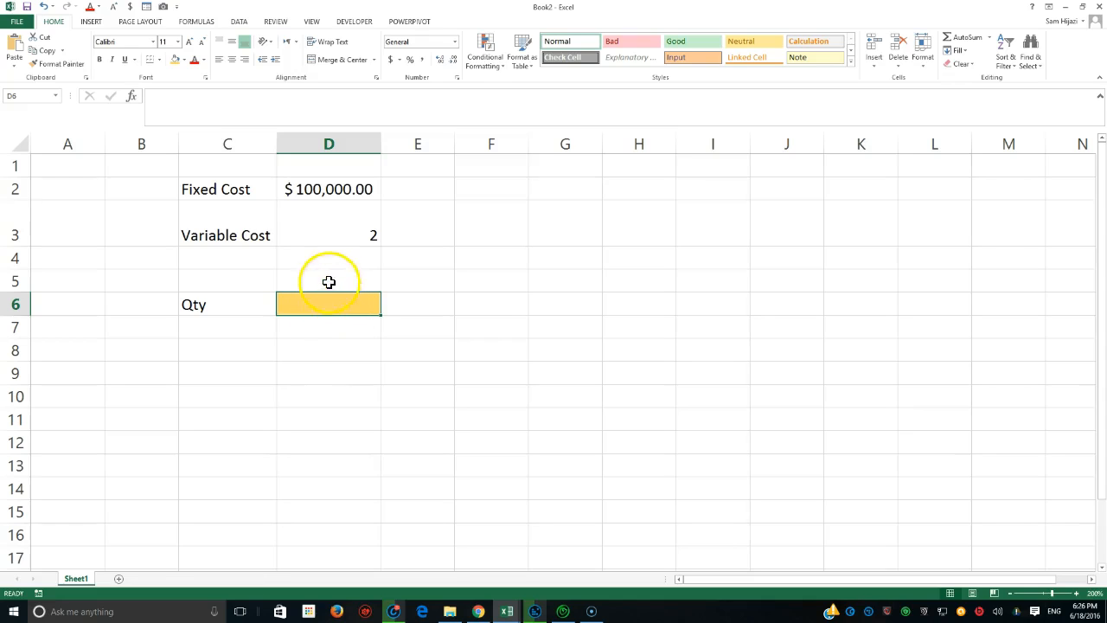
Enter the label Sale Price in cell C8 and its value 3.5 in D8
{"action": "left_click", "coordinate": [230, 346]}
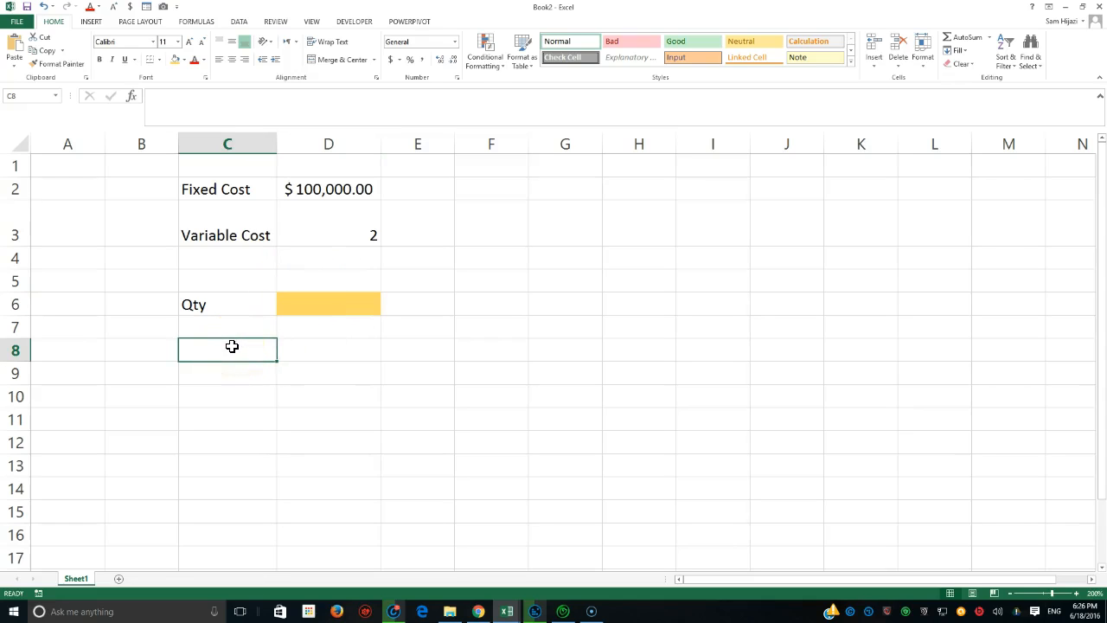
{"action": "type", "text": "Sale"}
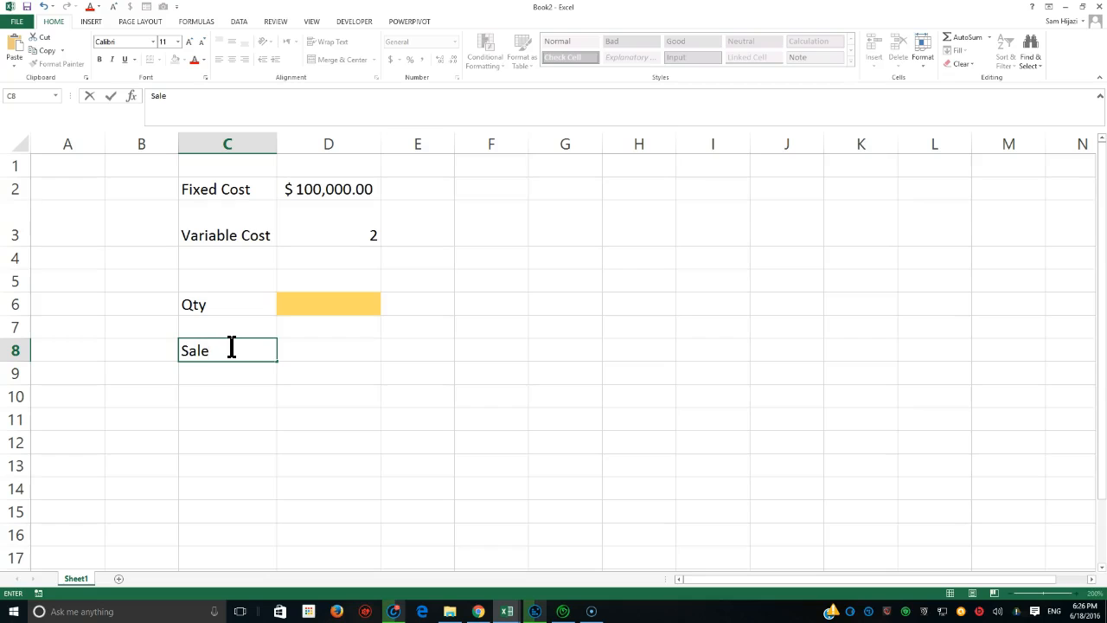
{"action": "type", "text": " Price"}
{"action": "key", "text": "Tab"}
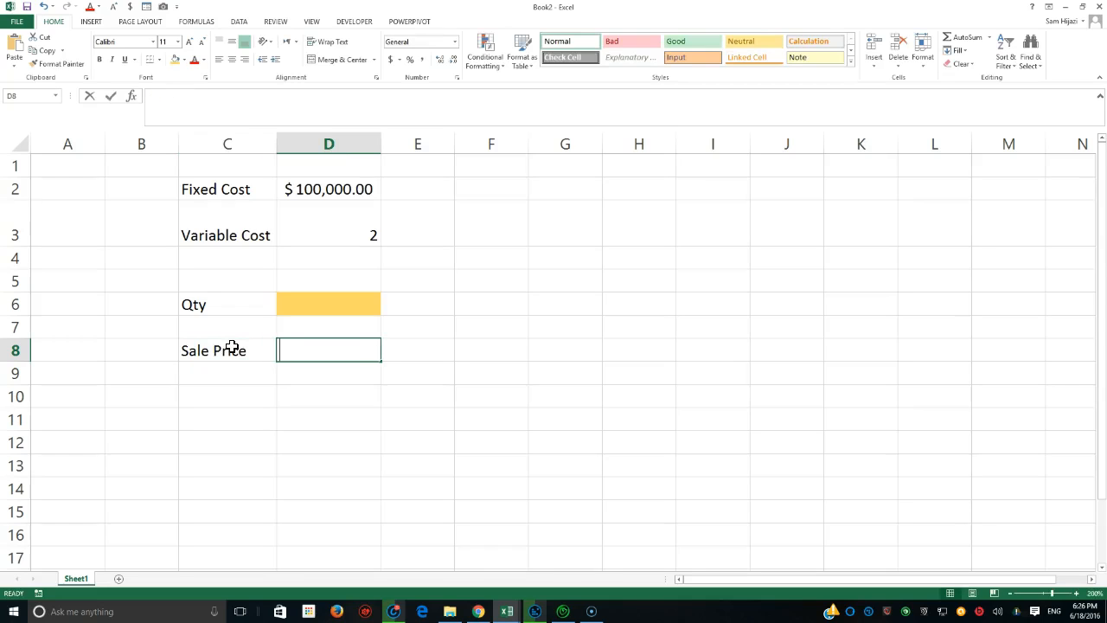
{"action": "type", "text": "3."}
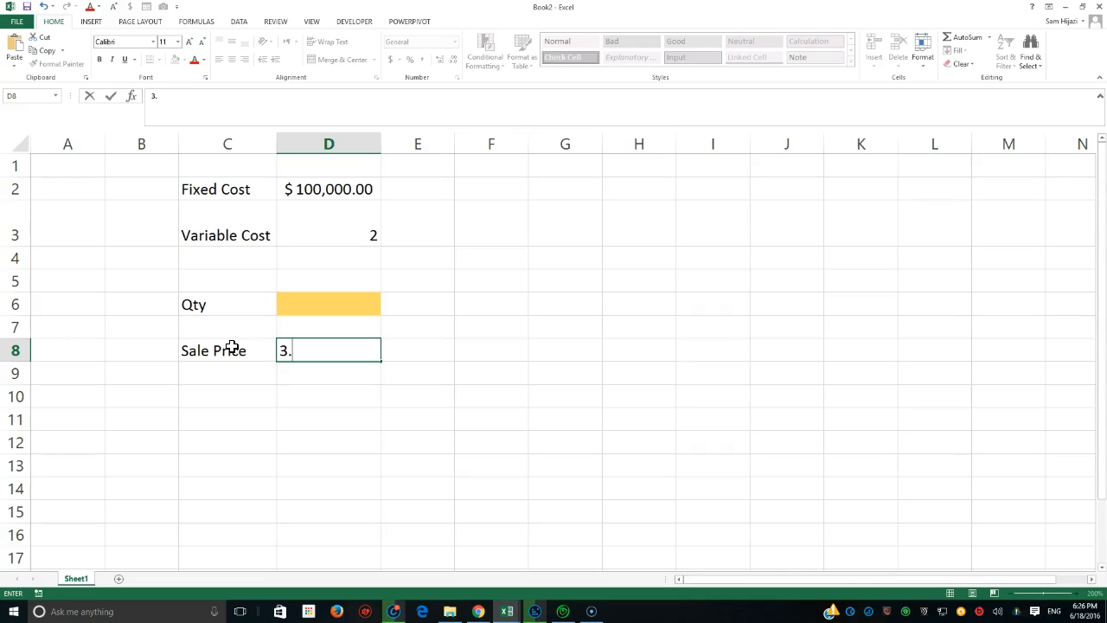
{"action": "type", "text": "5"}
{"action": "key", "text": "Return"}
{"action": "left_click", "coordinate": [313, 221]}
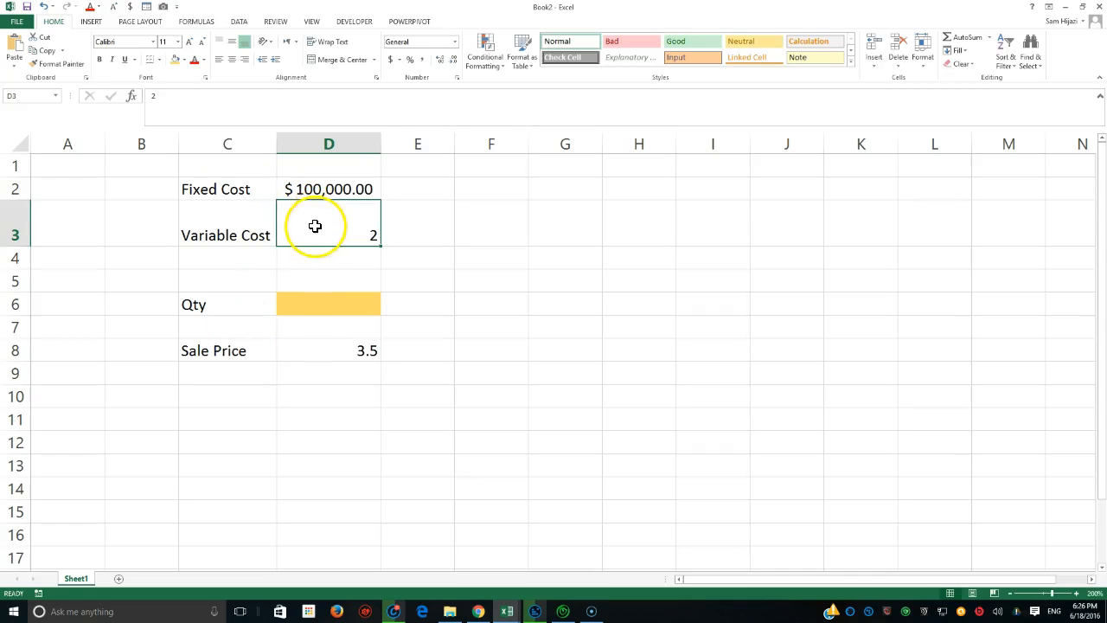
Add the label Total Cost in cell C10, leaving a blank row below Sale Price
{"action": "left_click", "coordinate": [242, 381]}
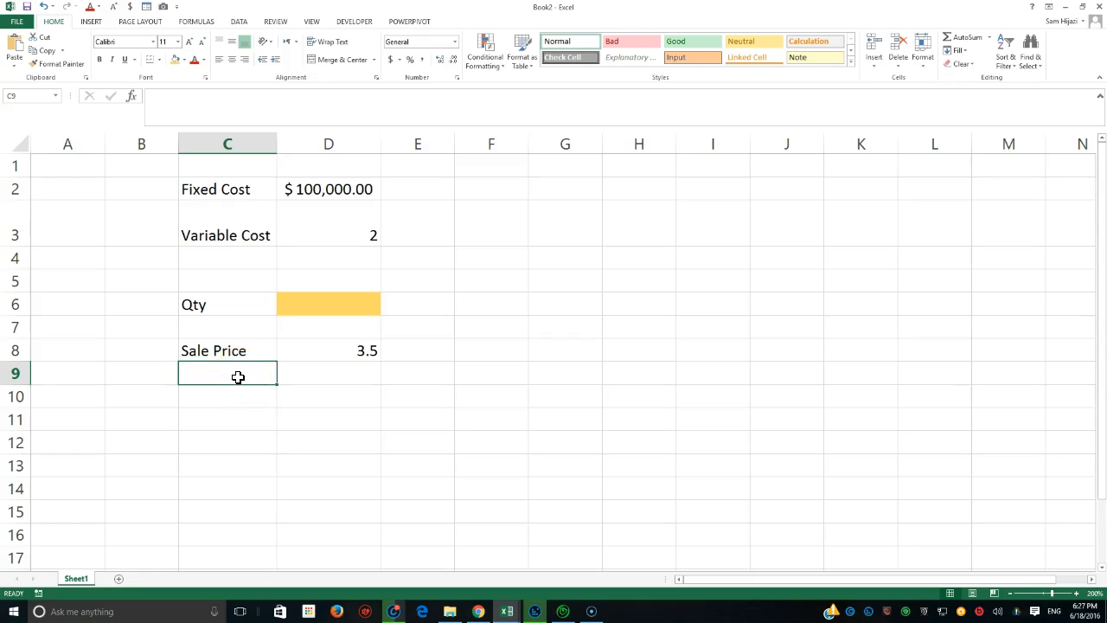
{"action": "left_click", "coordinate": [230, 397]}
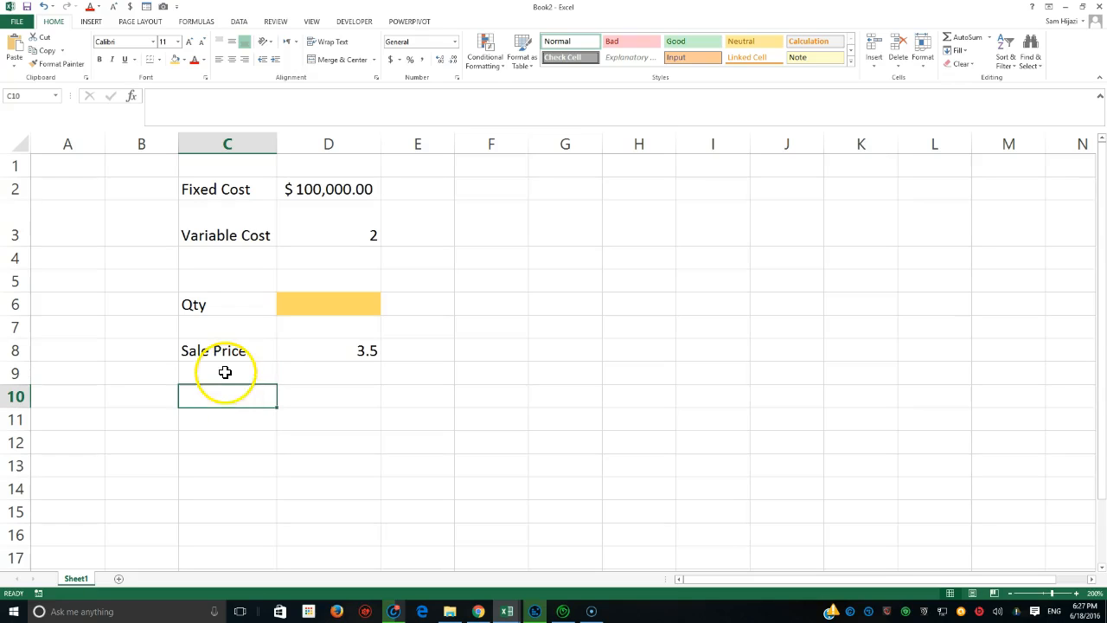
{"action": "type", "text": "Total "}
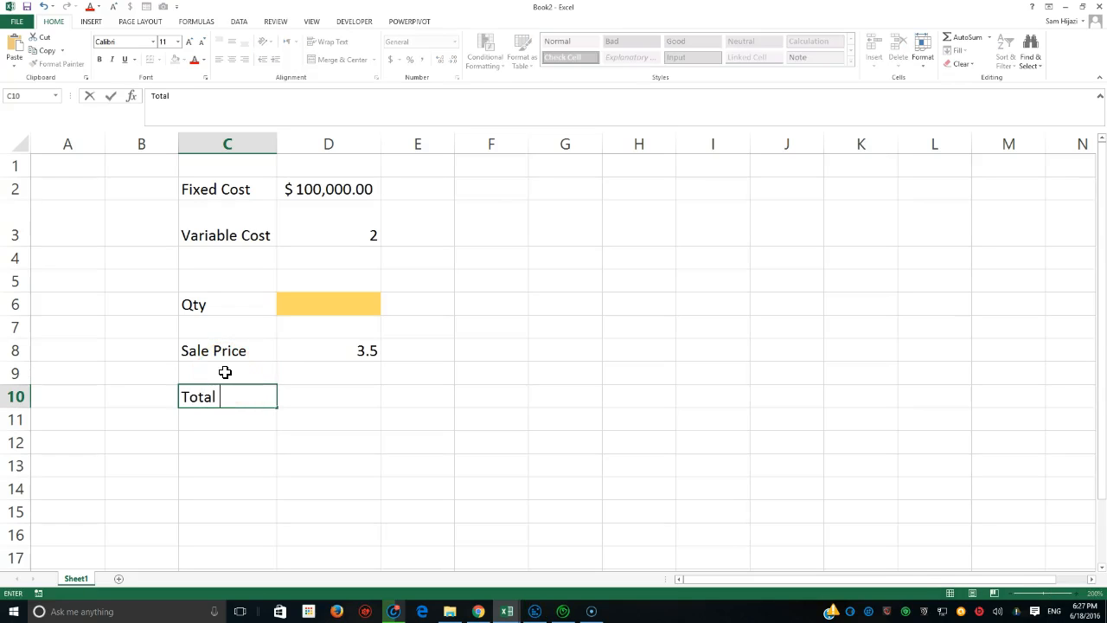
{"action": "type", "text": "Cost"}
{"action": "key", "text": "Tab"}
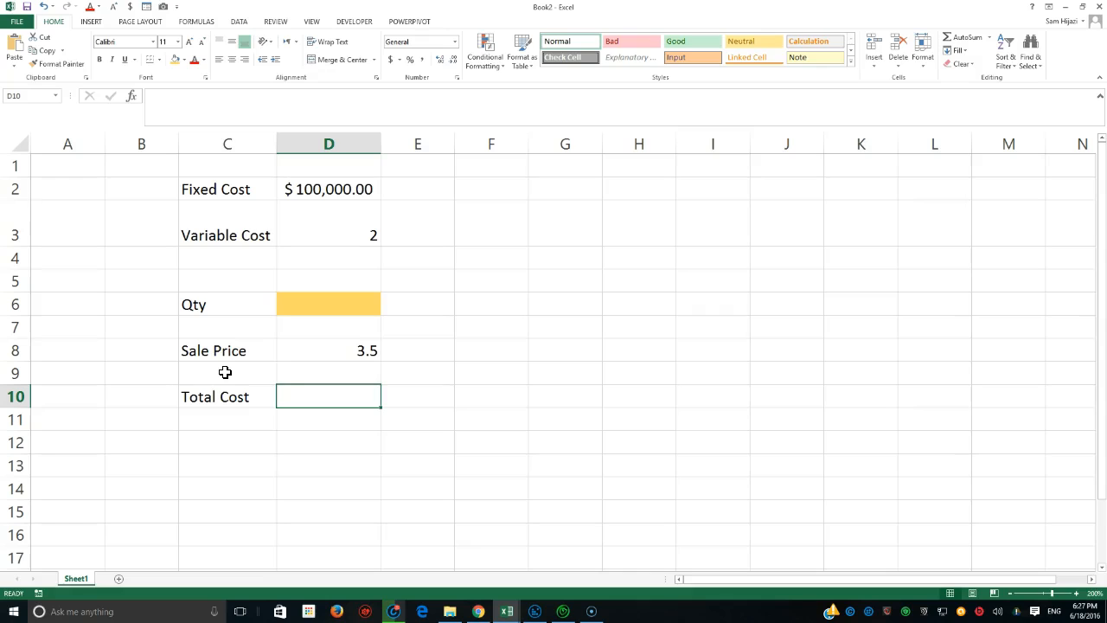
Calculate Total Cost in D10 with the formula =D2+(D3*D6) and apply the dollar accounting format to it
{"action": "type", "text": "="}
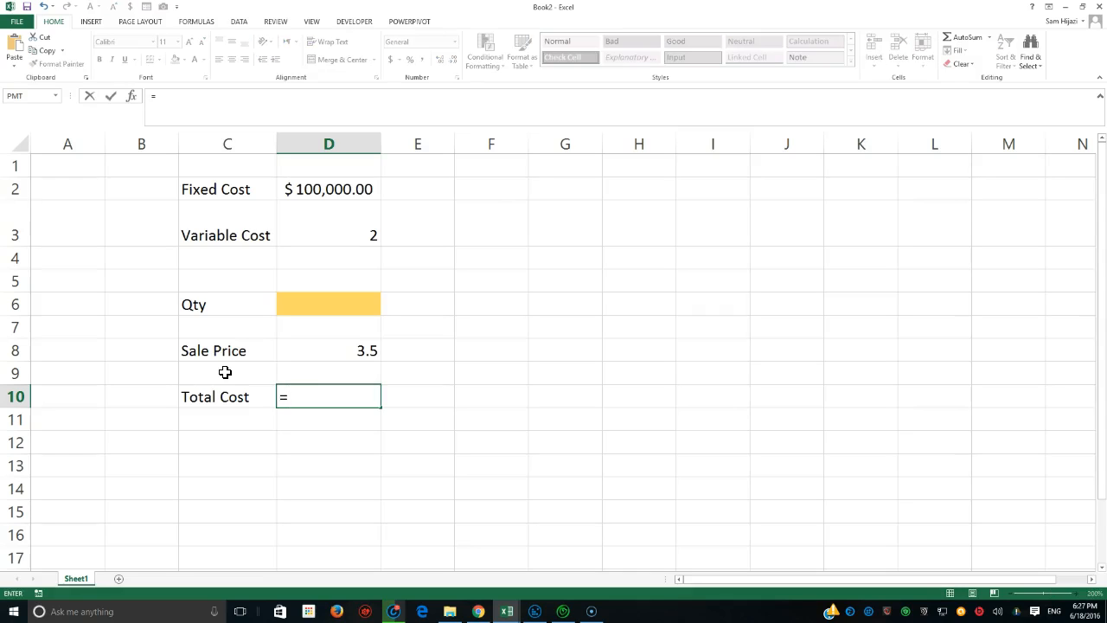
{"action": "left_click", "coordinate": [320, 190]}
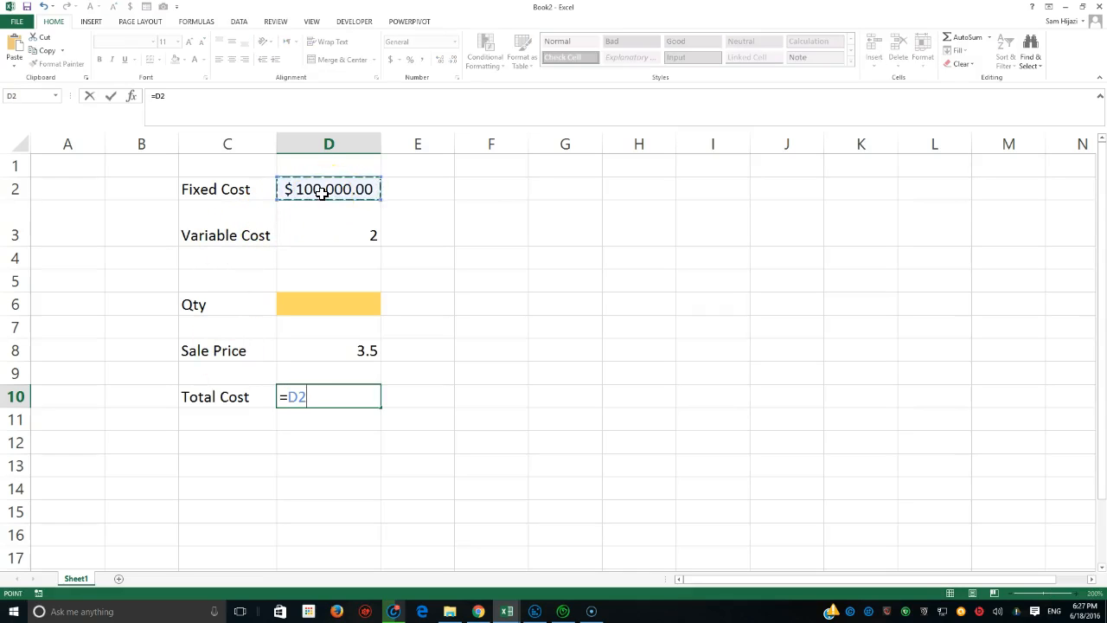
{"action": "type", "text": "+("}
{"action": "left_click", "coordinate": [368, 233]}
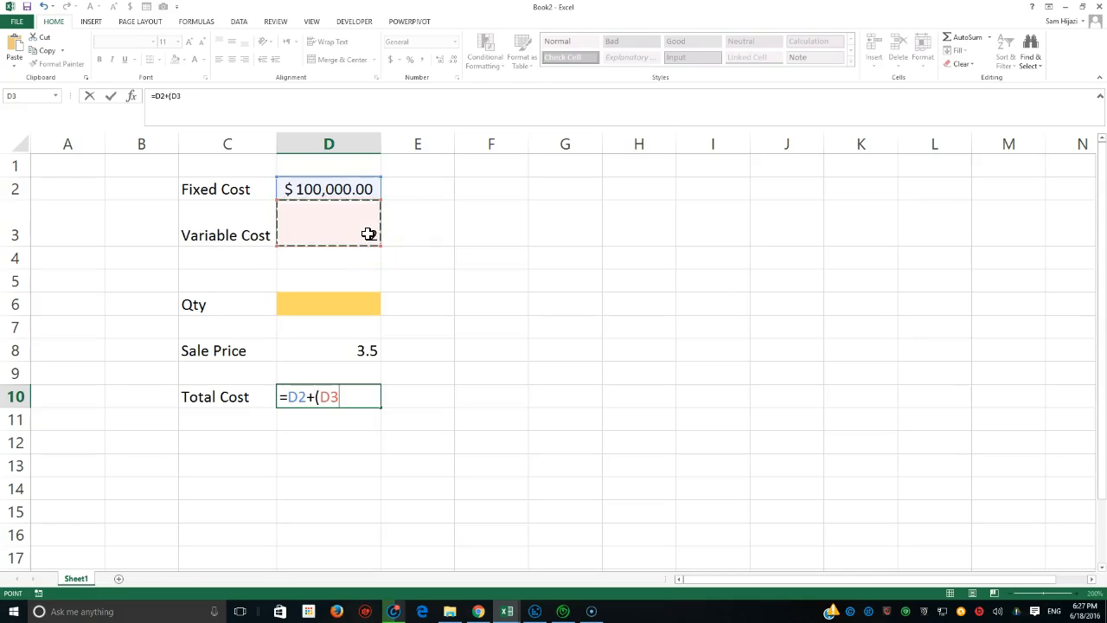
{"action": "type", "text": "*"}
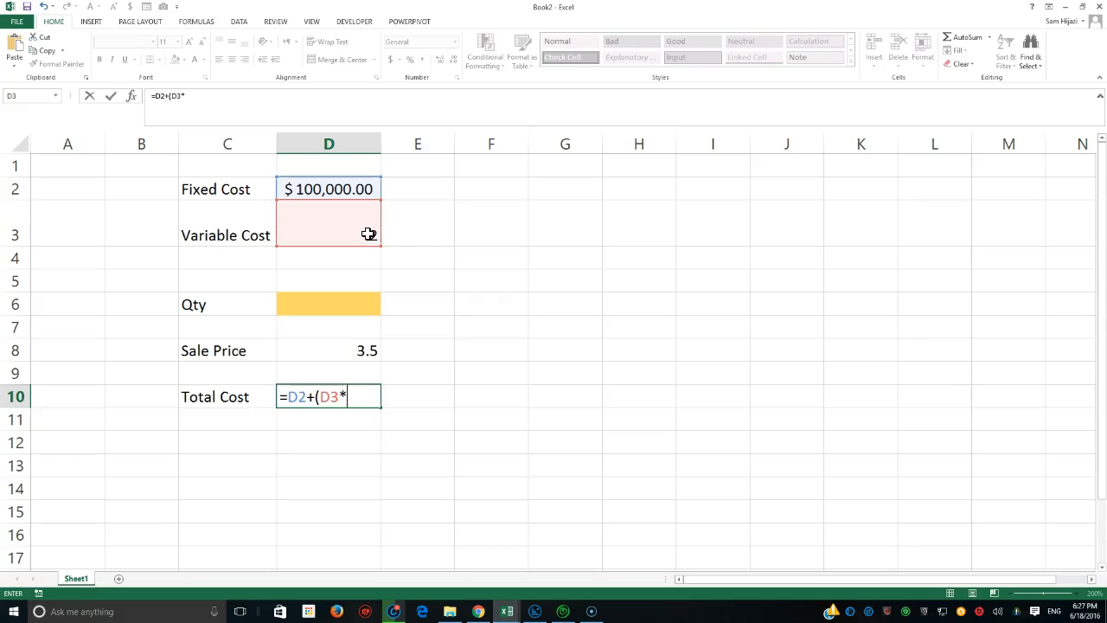
{"action": "left_click", "coordinate": [364, 307]}
{"action": "type", "text": ")"}
{"action": "key", "text": "Return"}
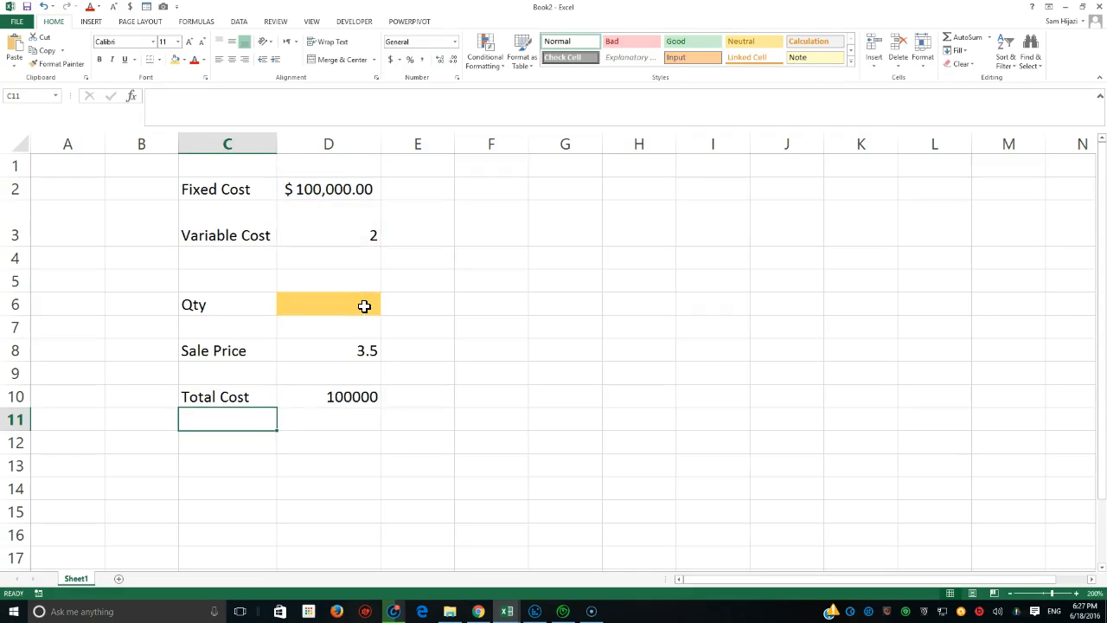
{"action": "left_click", "coordinate": [347, 398]}
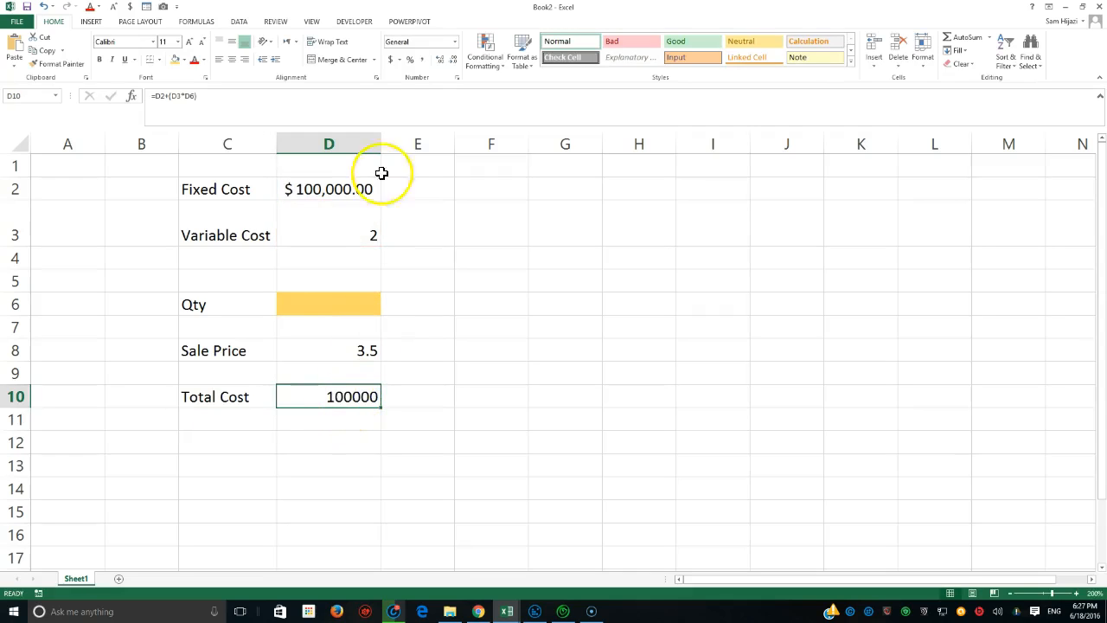
{"action": "left_click", "coordinate": [390, 58]}
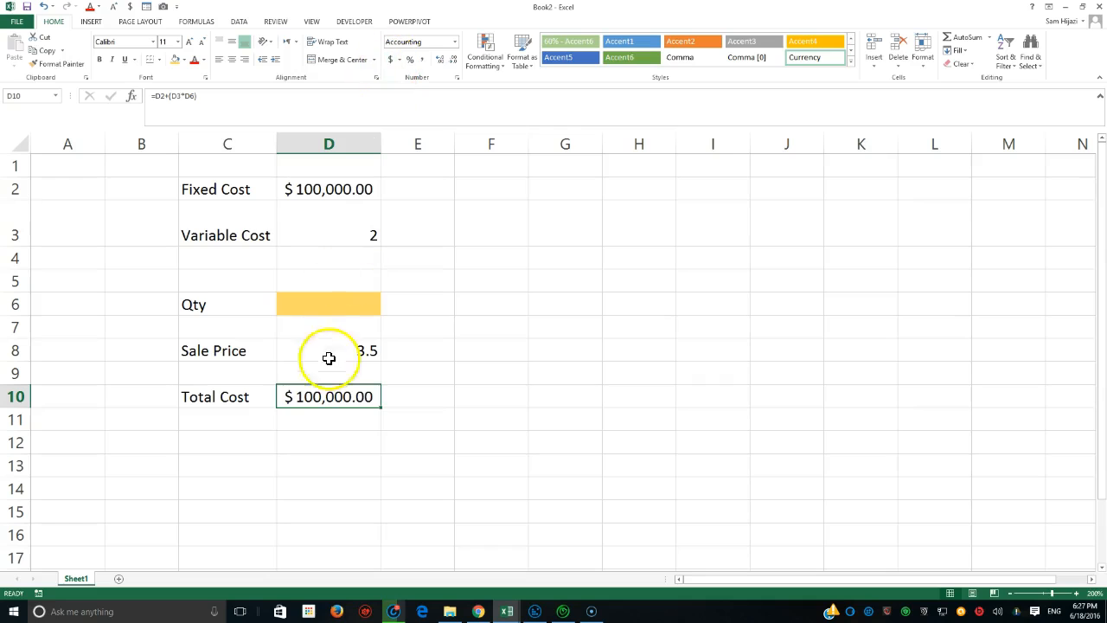
Enter a quantity of 1000 in the gold Qty cell D6
{"action": "left_click", "coordinate": [353, 305]}
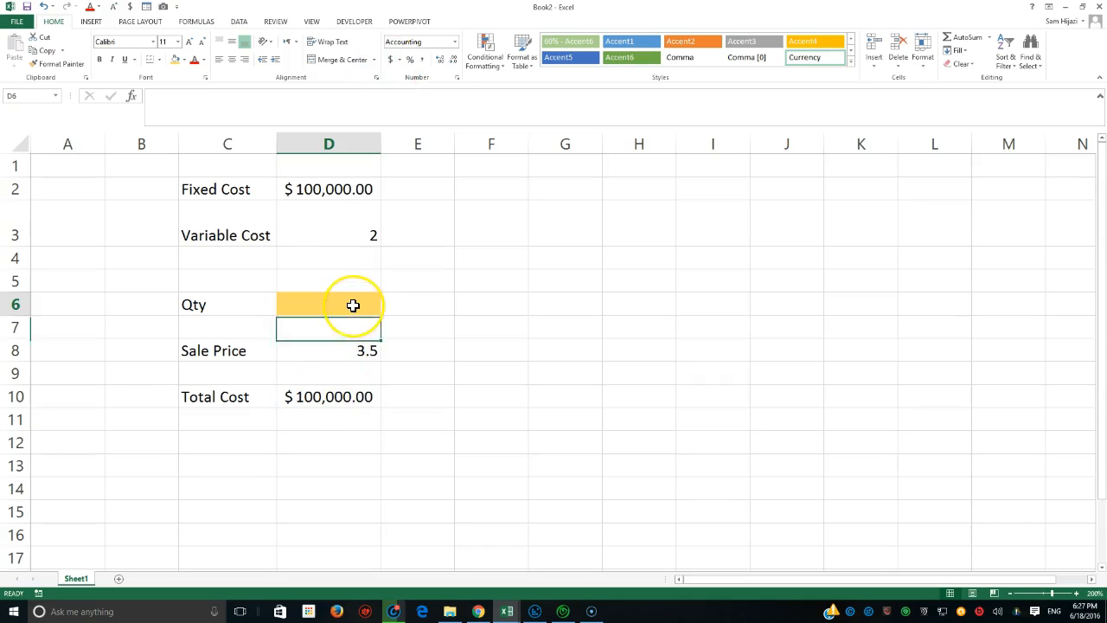
{"action": "type", "text": "1000"}
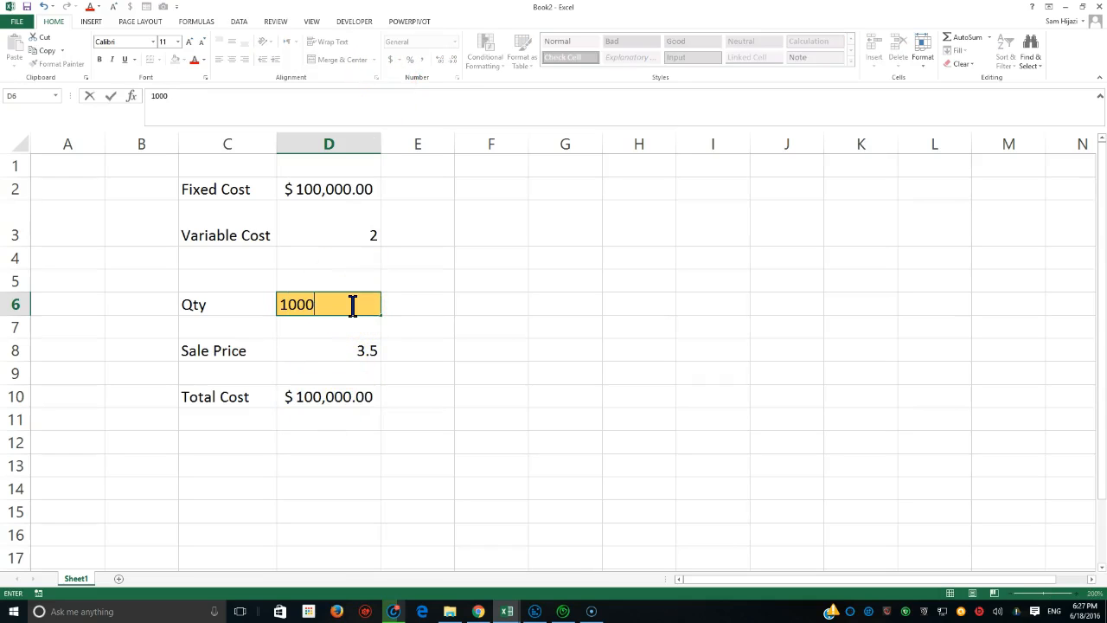
{"action": "key", "text": "Return"}
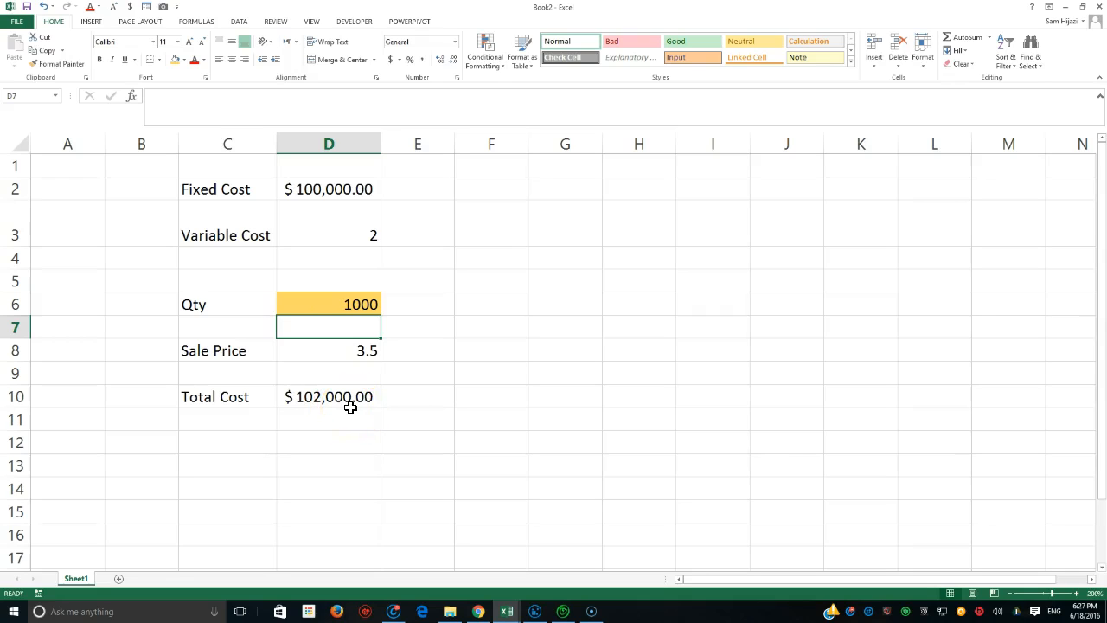
Add the label Total Revenue in cell C11, directly below Total Cost
{"action": "left_click", "coordinate": [251, 417]}
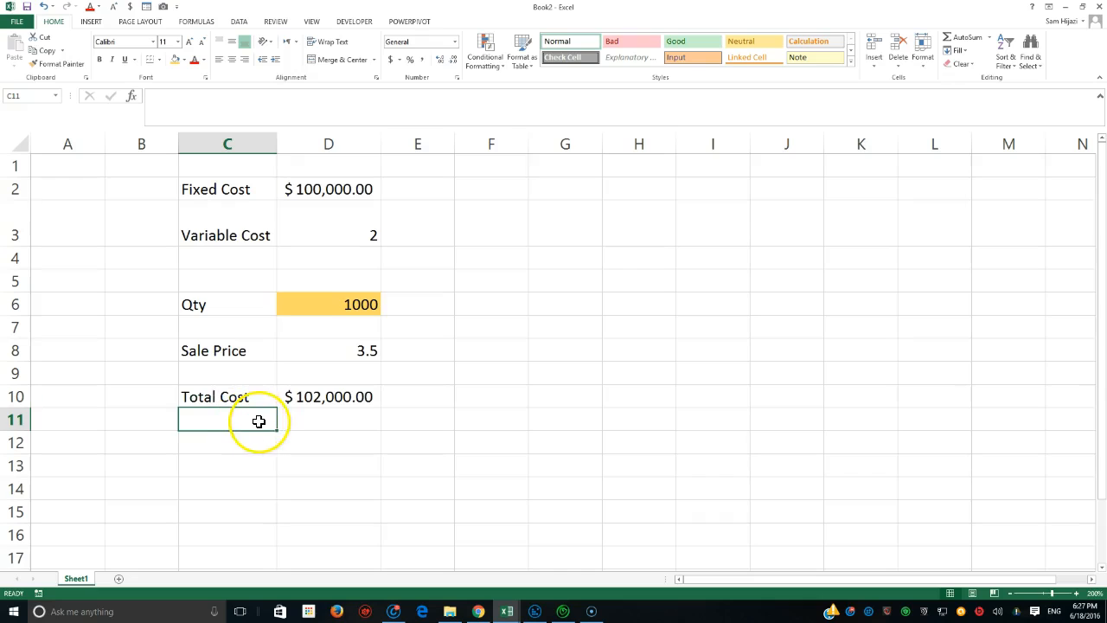
{"action": "type", "text": "Total "}
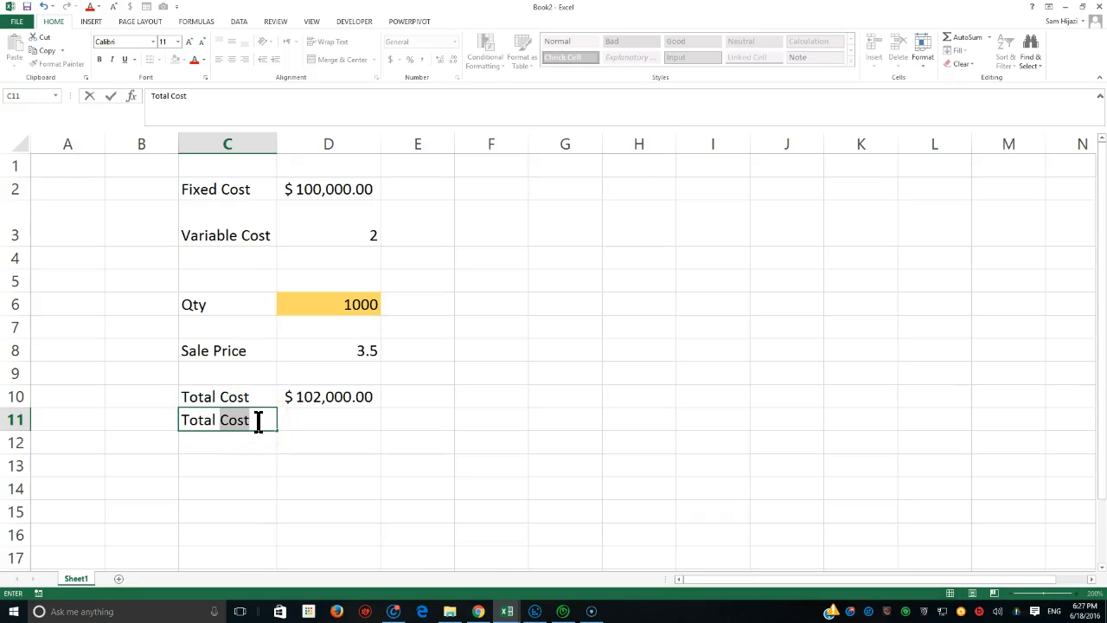
{"action": "type", "text": "Re"}
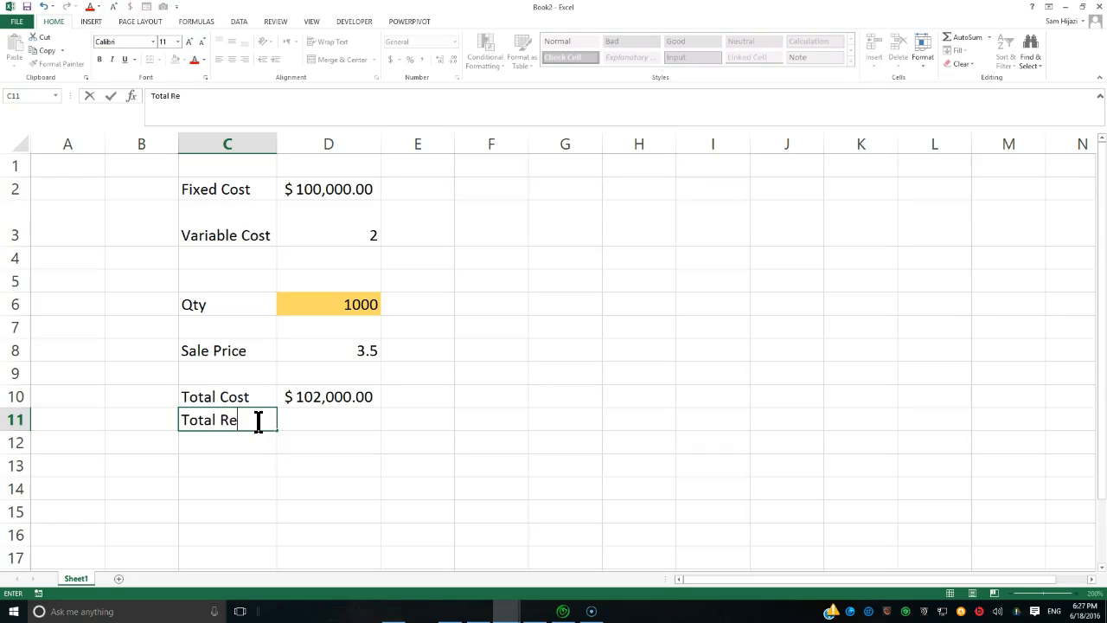
{"action": "type", "text": "venue"}
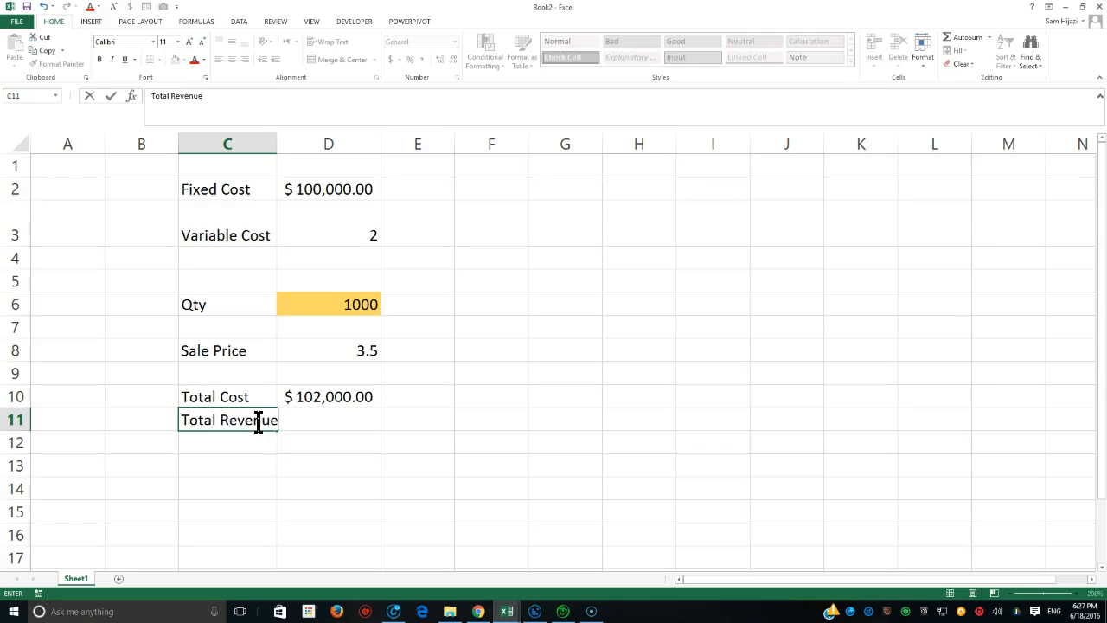
{"action": "key", "text": "Tab"}
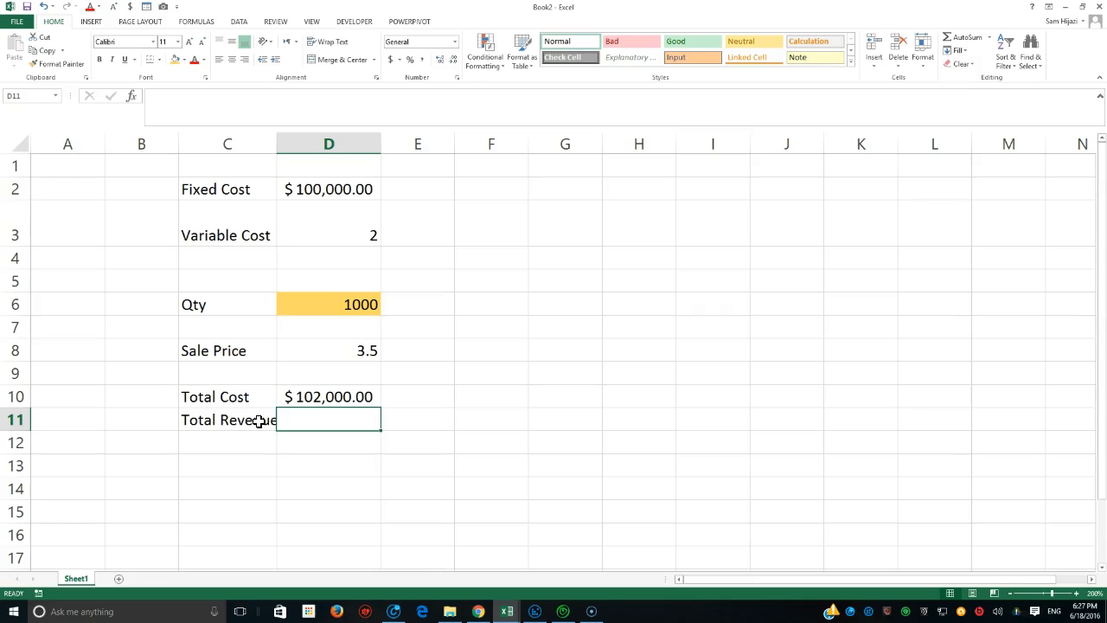
Calculate Total Revenue in D11 as sale price times quantity with the formula =D8*D6
{"action": "type", "text": "="}
{"action": "left_click", "coordinate": [321, 351]}
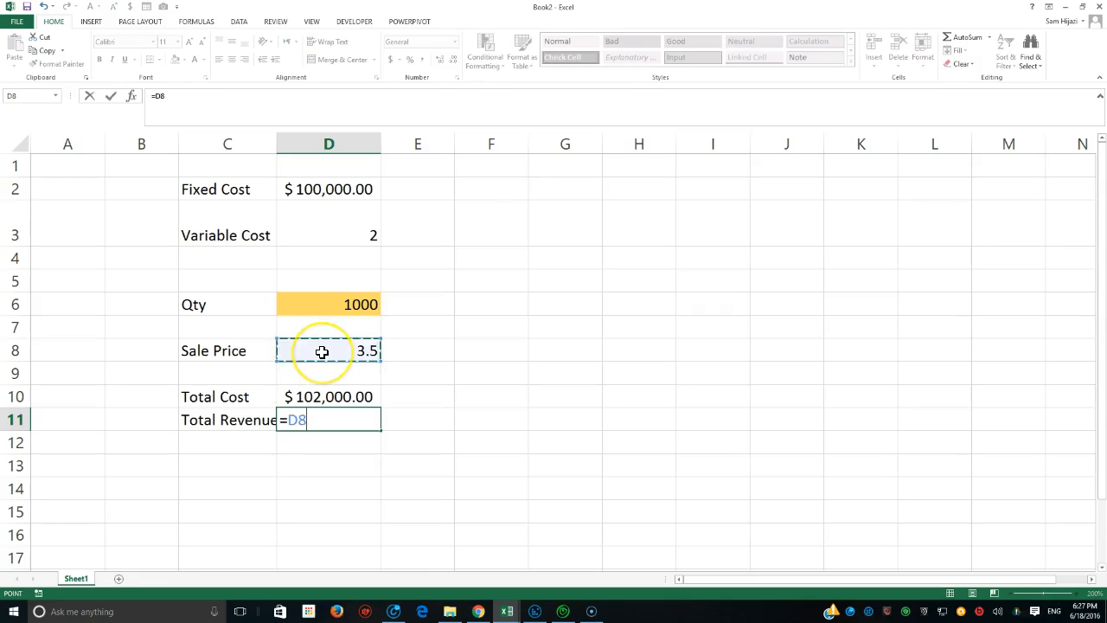
{"action": "type", "text": "*"}
{"action": "left_click", "coordinate": [336, 302]}
{"action": "key", "text": "Return"}
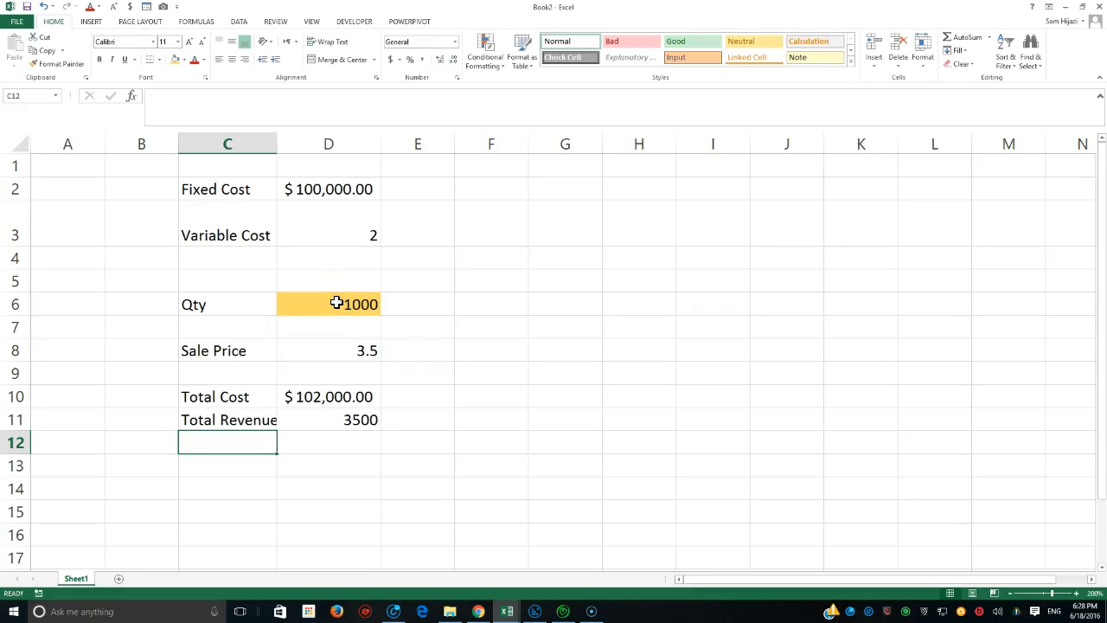
Spell-check the whole sheet starting from the Total Revenue label, ignoring all occurrences of Qty
{"action": "left_click", "coordinate": [248, 421]}
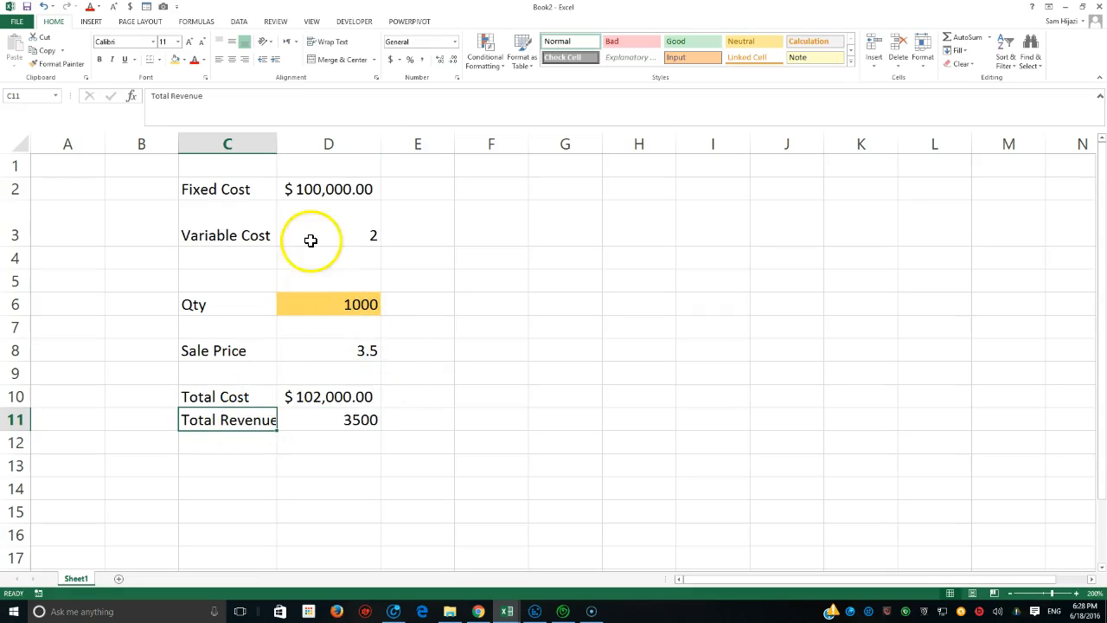
{"action": "key", "text": "F7"}
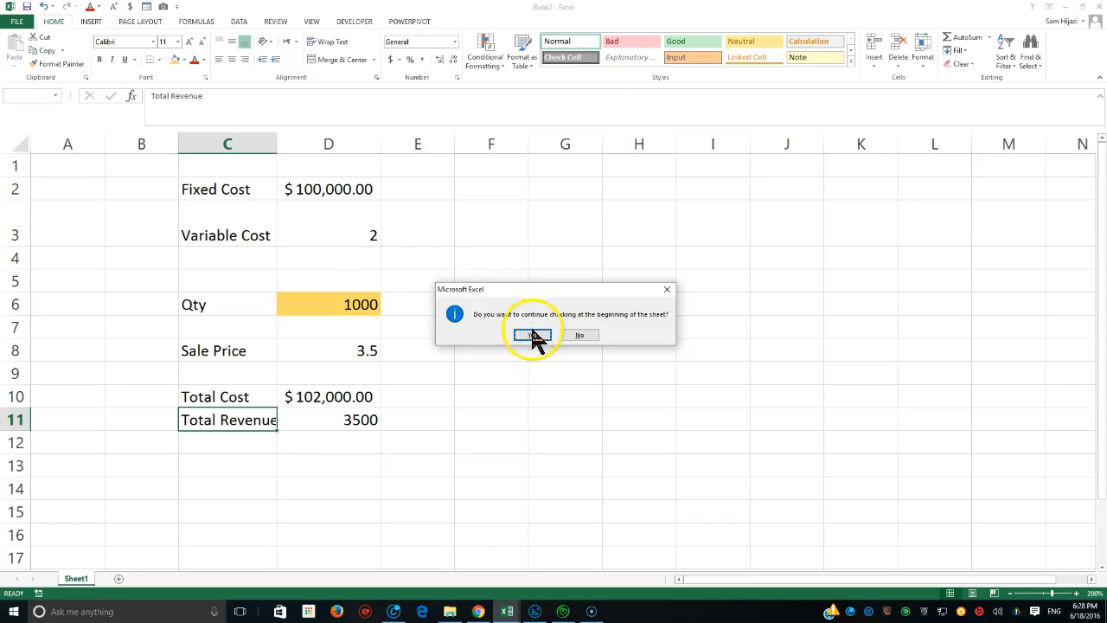
{"action": "left_click", "coordinate": [529, 334]}
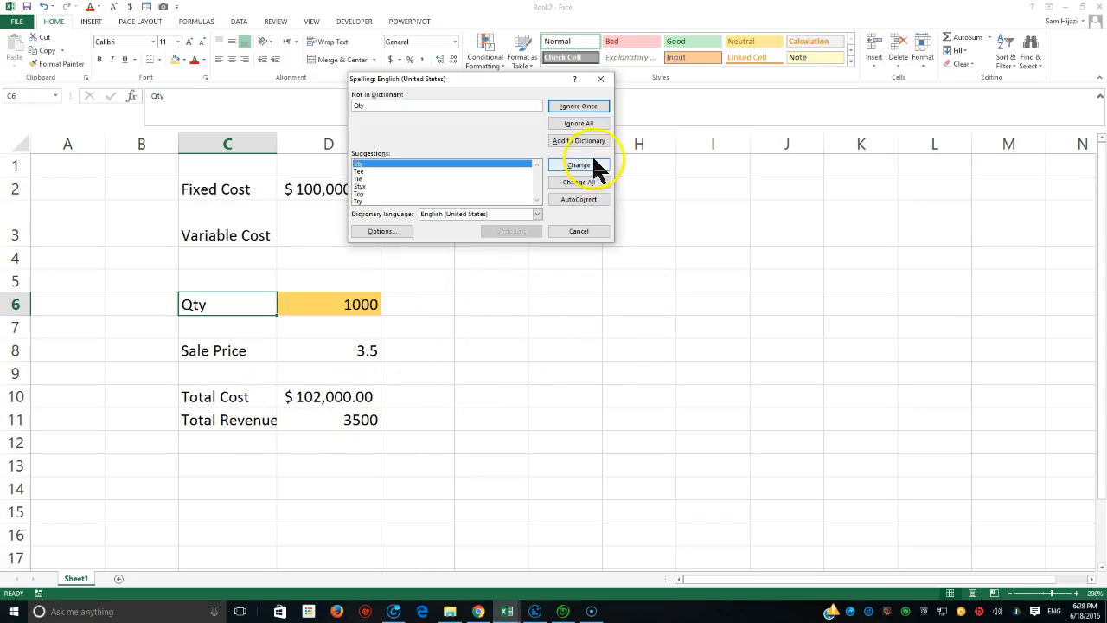
{"action": "left_click", "coordinate": [591, 125]}
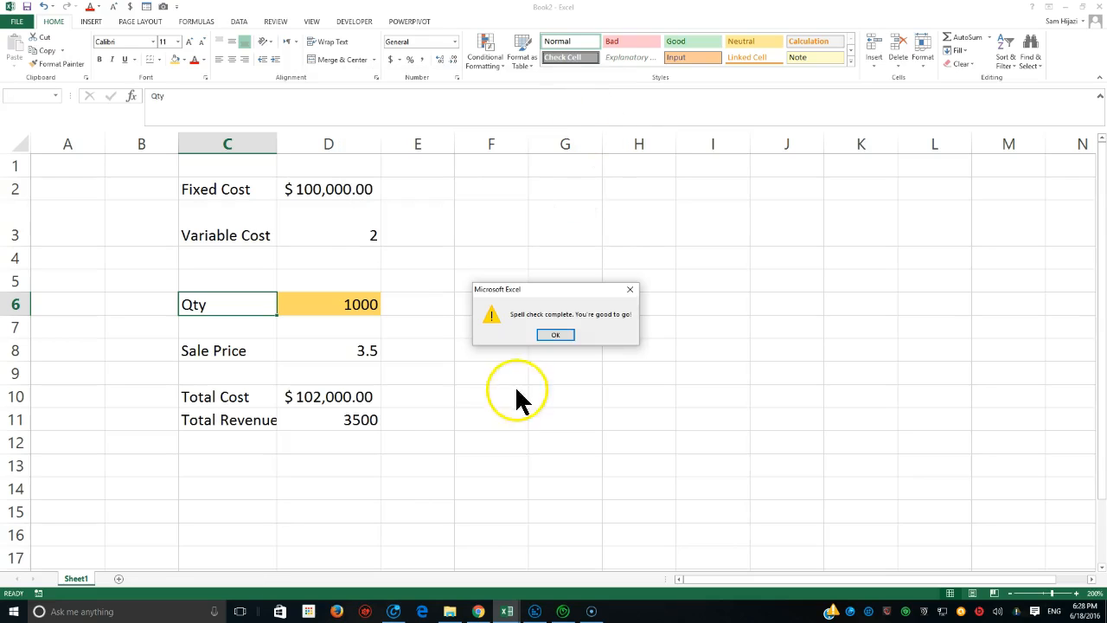
{"action": "left_click", "coordinate": [556, 335]}
Add the label Profit in C13 and calculate it in D13 as revenue minus cost with =D11-D10
{"action": "left_click", "coordinate": [245, 463]}
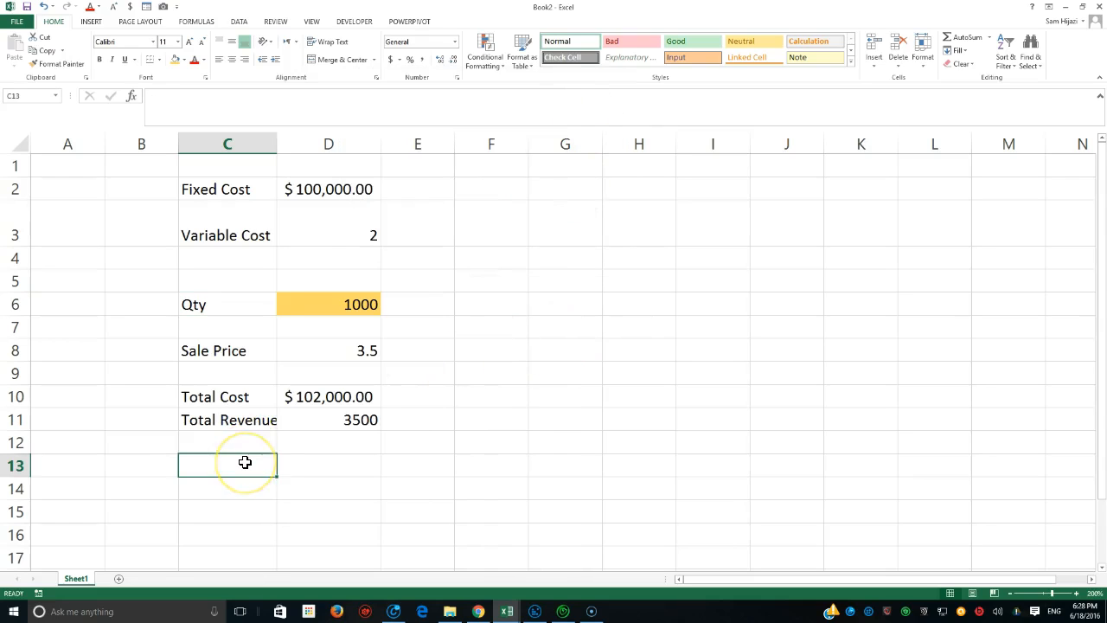
{"action": "type", "text": "Profit"}
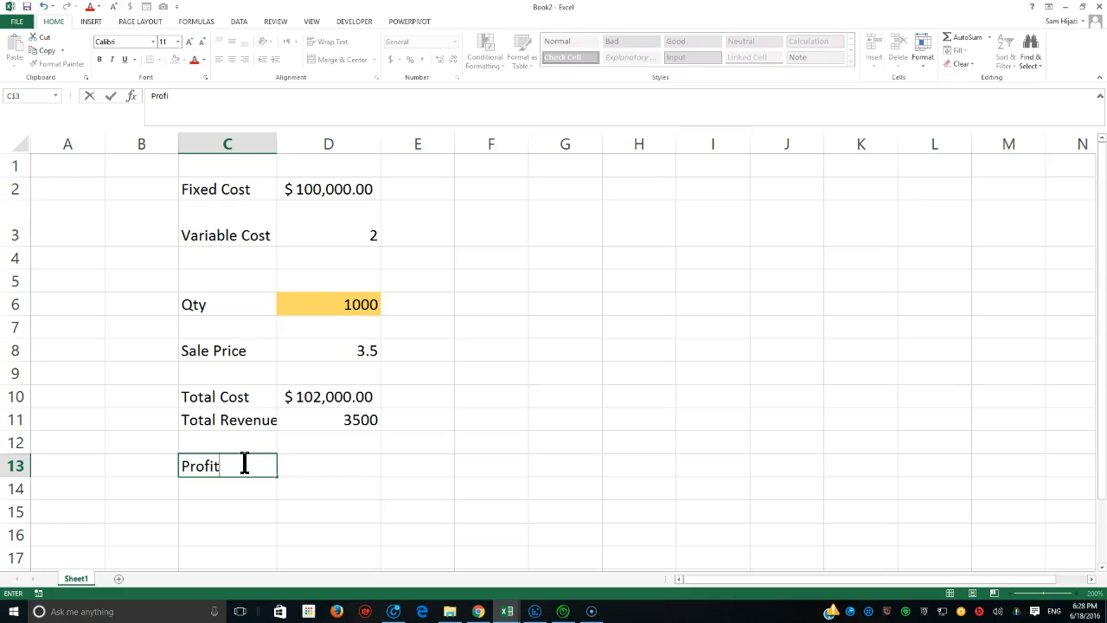
{"action": "key", "text": "Tab"}
{"action": "type", "text": "="}
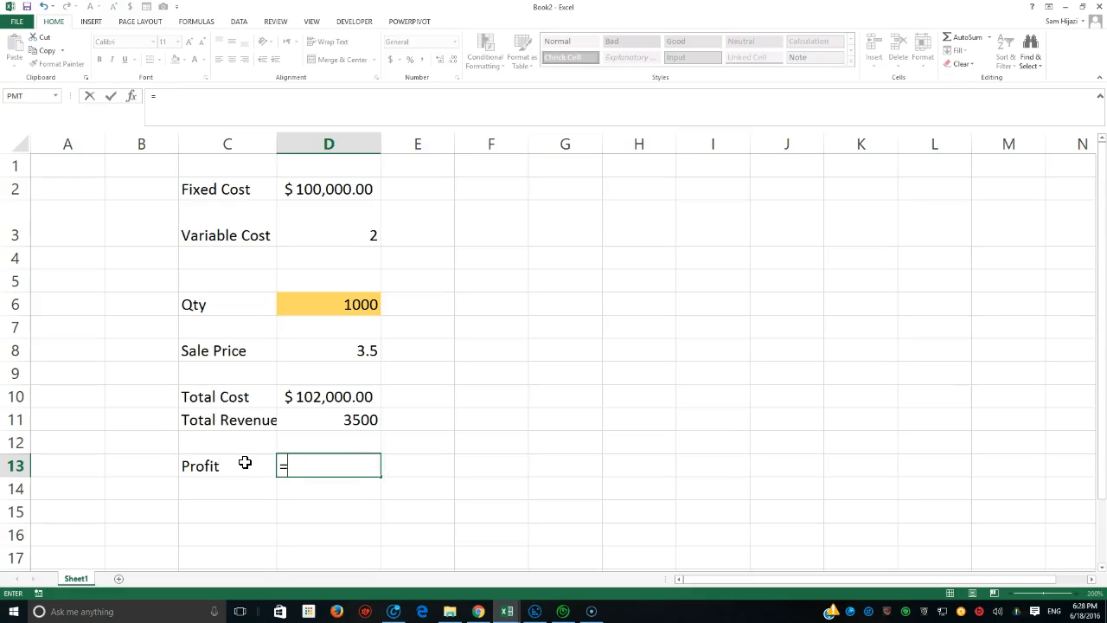
{"action": "left_click", "coordinate": [343, 420]}
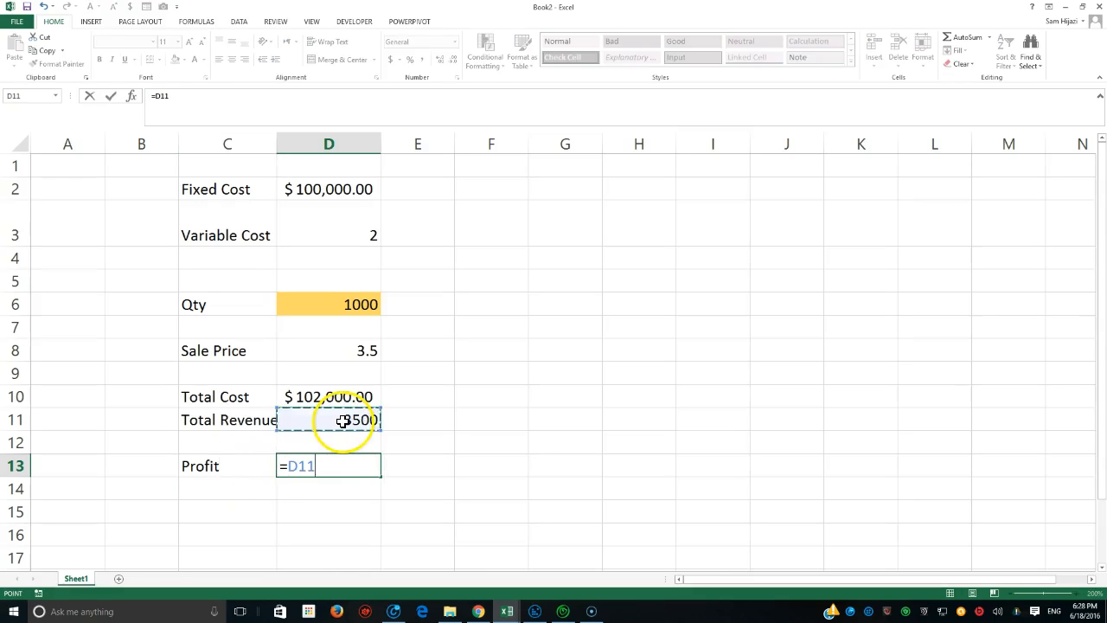
{"action": "type", "text": "-"}
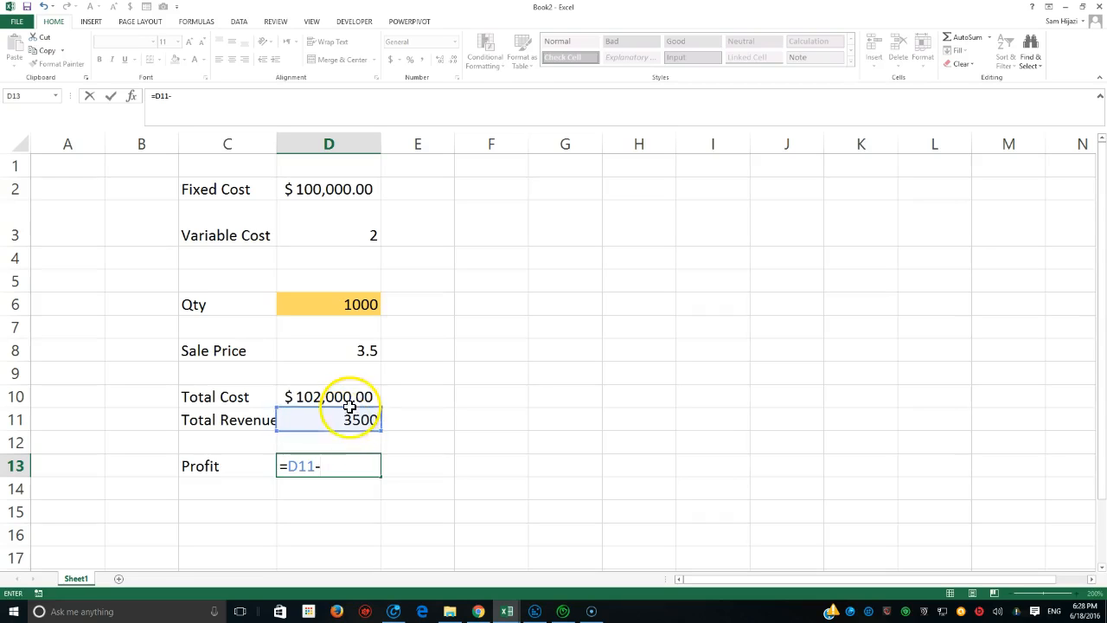
{"action": "left_click", "coordinate": [358, 397]}
{"action": "key", "text": "Return"}
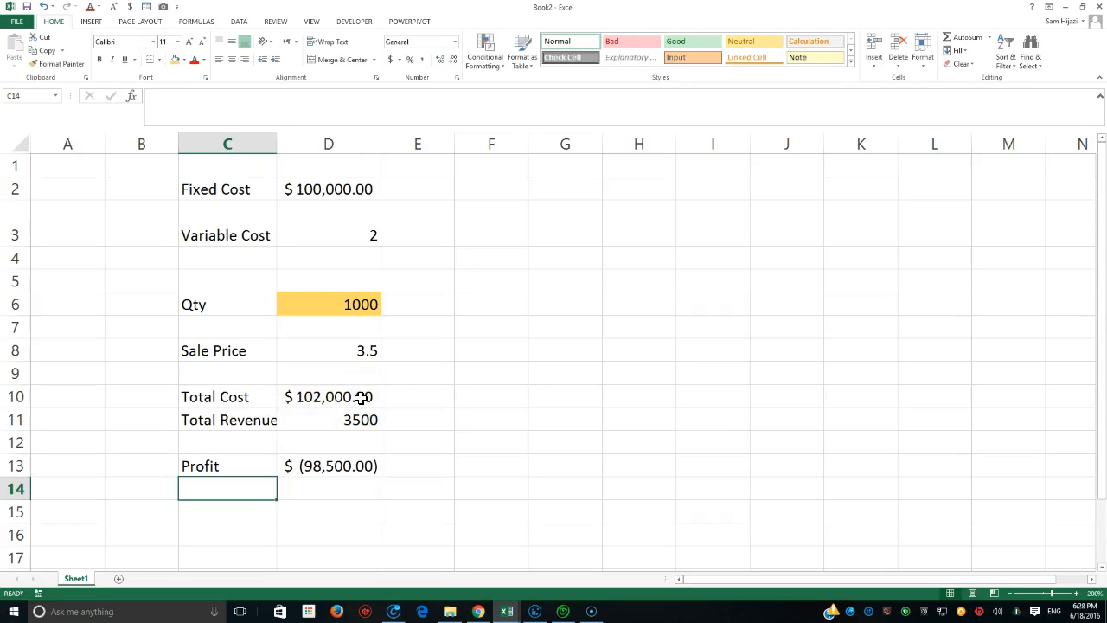
Examine the Profit formula in D13, the cells it references, and the Qty input in D6 that drives it
{"action": "left_click", "coordinate": [313, 467]}
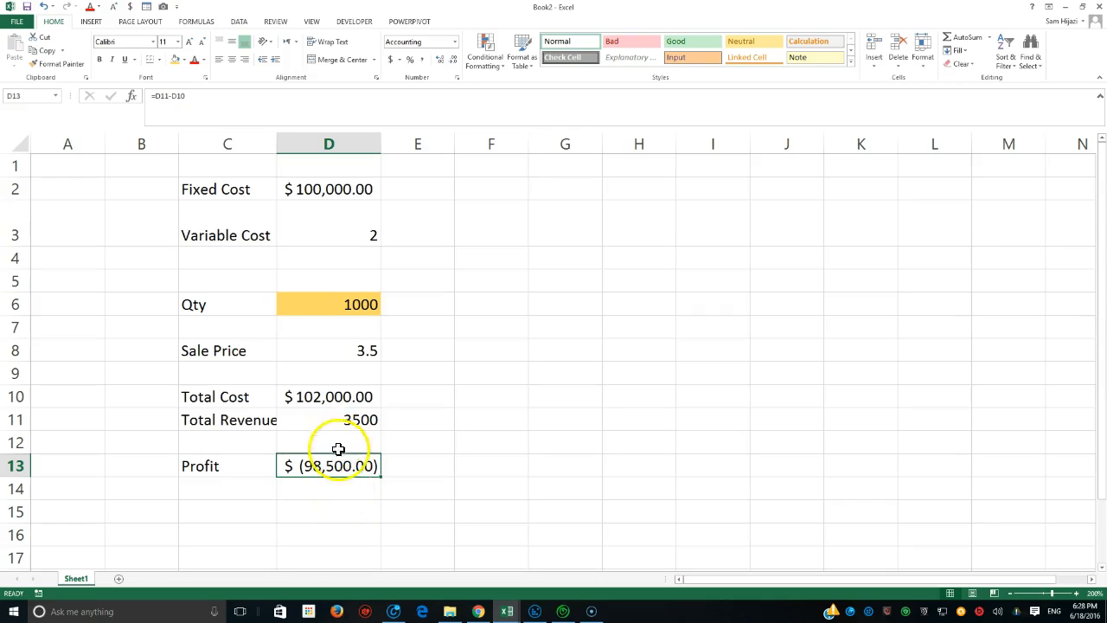
{"action": "left_click", "coordinate": [350, 305]}
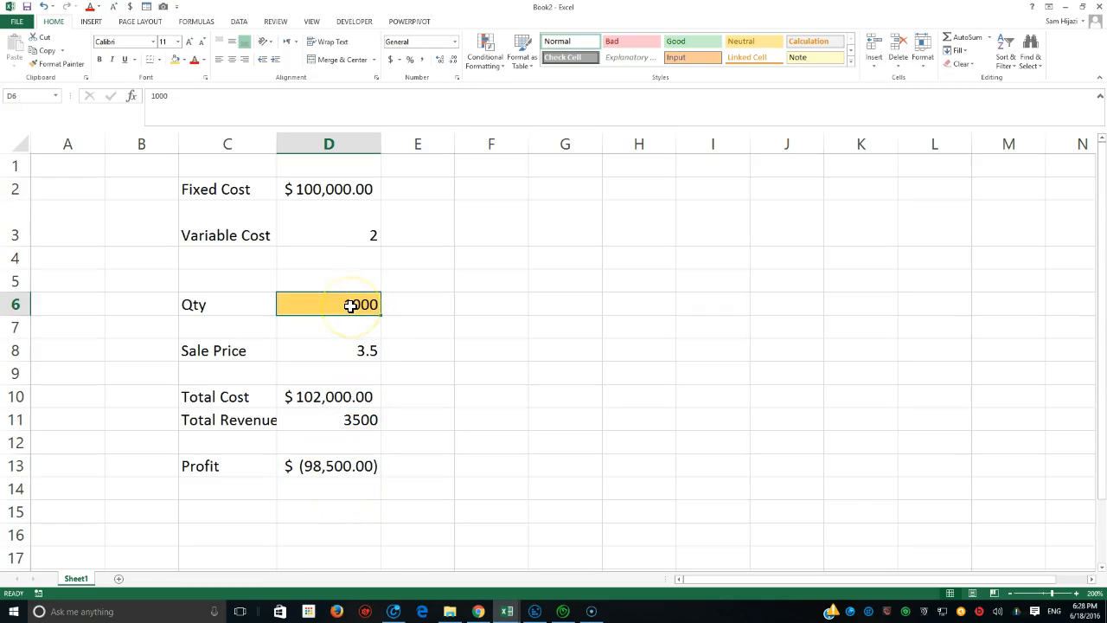
{"action": "left_click", "coordinate": [338, 465]}
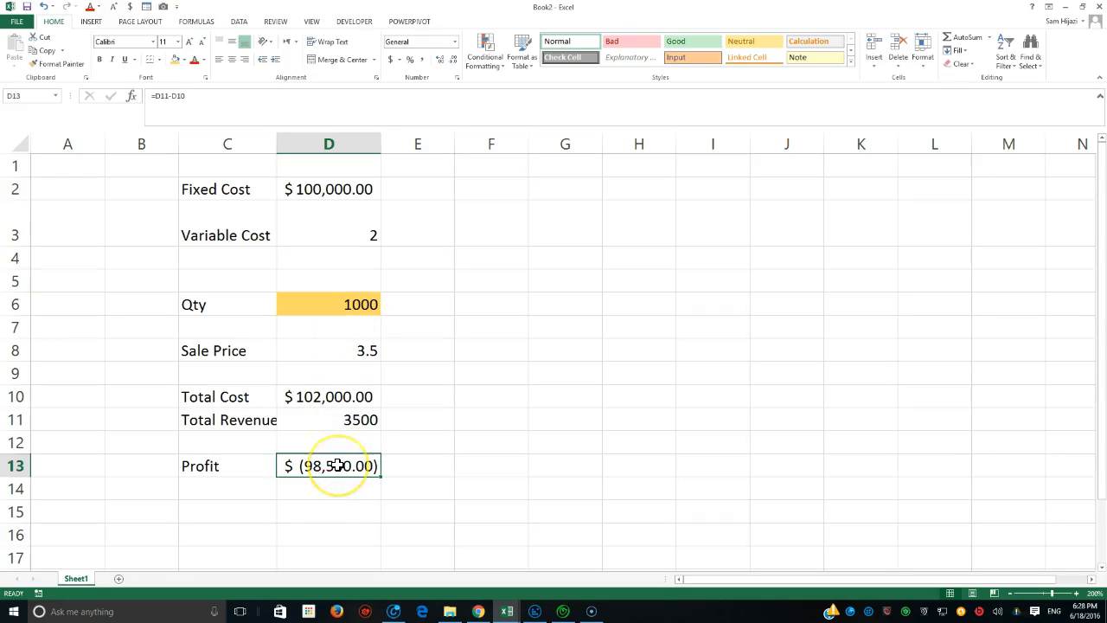
{"action": "left_click", "coordinate": [337, 467]}
{"action": "double_click", "coordinate": [335, 471]}
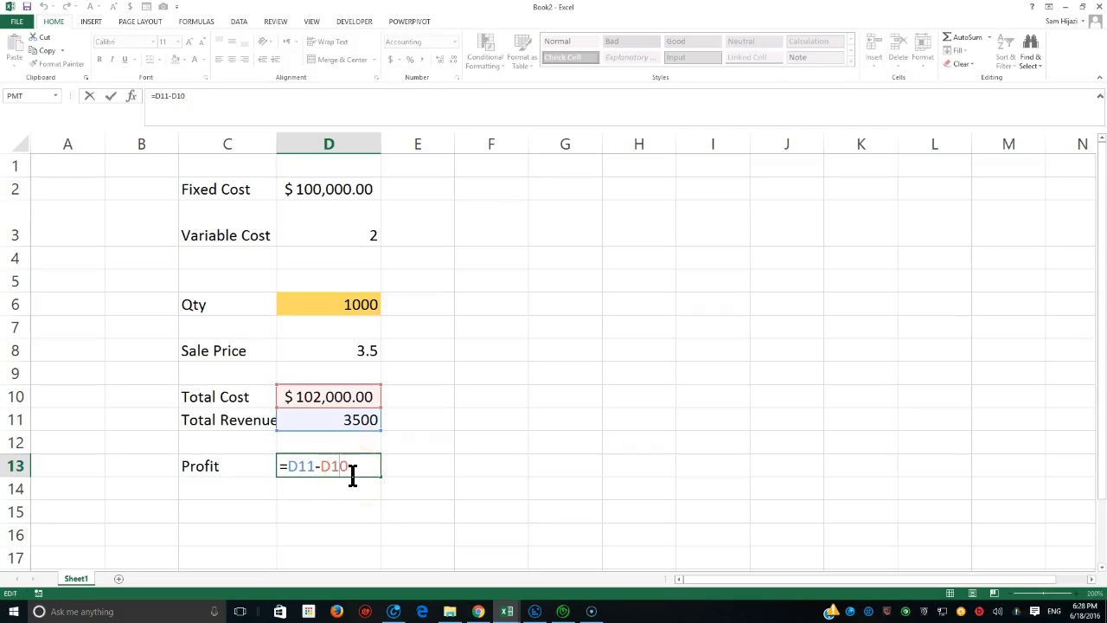
{"action": "key", "text": "Return"}
{"action": "left_click", "coordinate": [360, 468]}
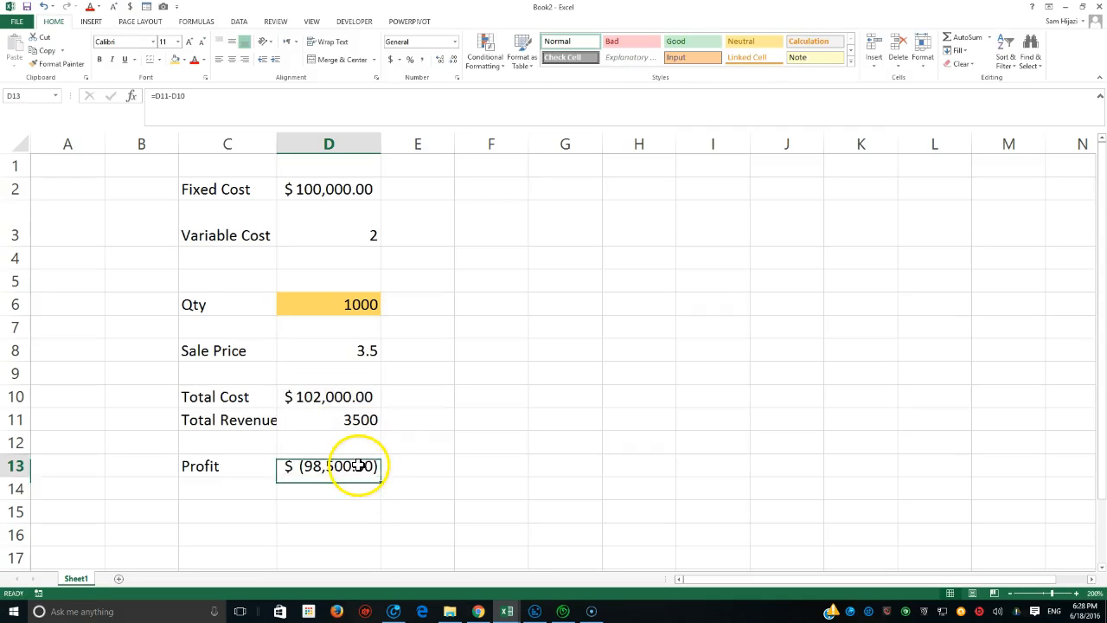
{"action": "left_click", "coordinate": [354, 305]}
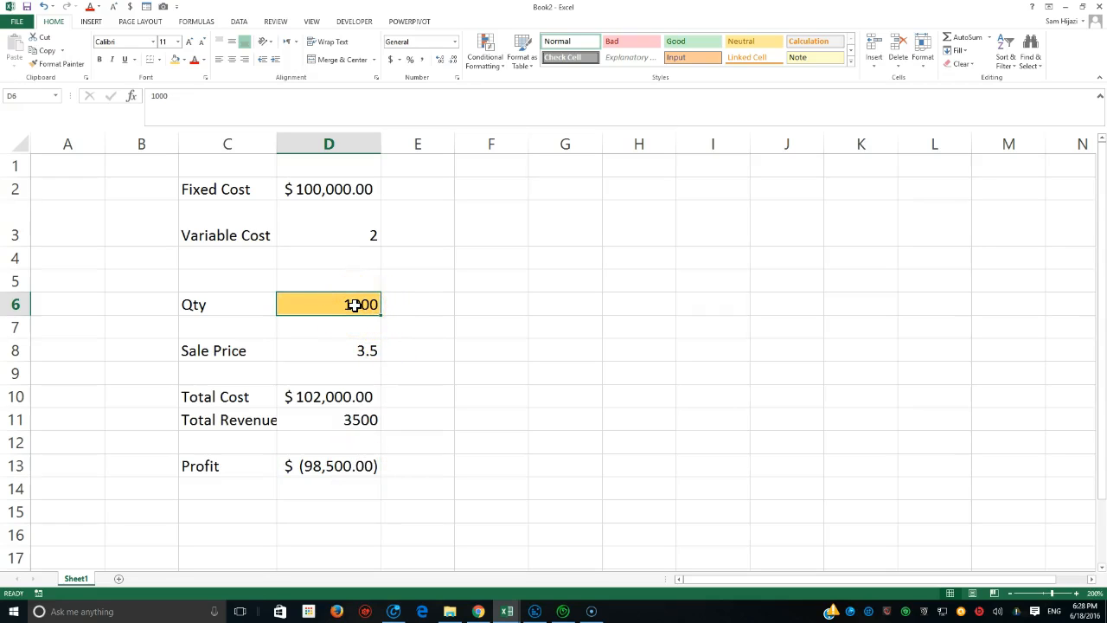
{"action": "left_click", "coordinate": [345, 468]}
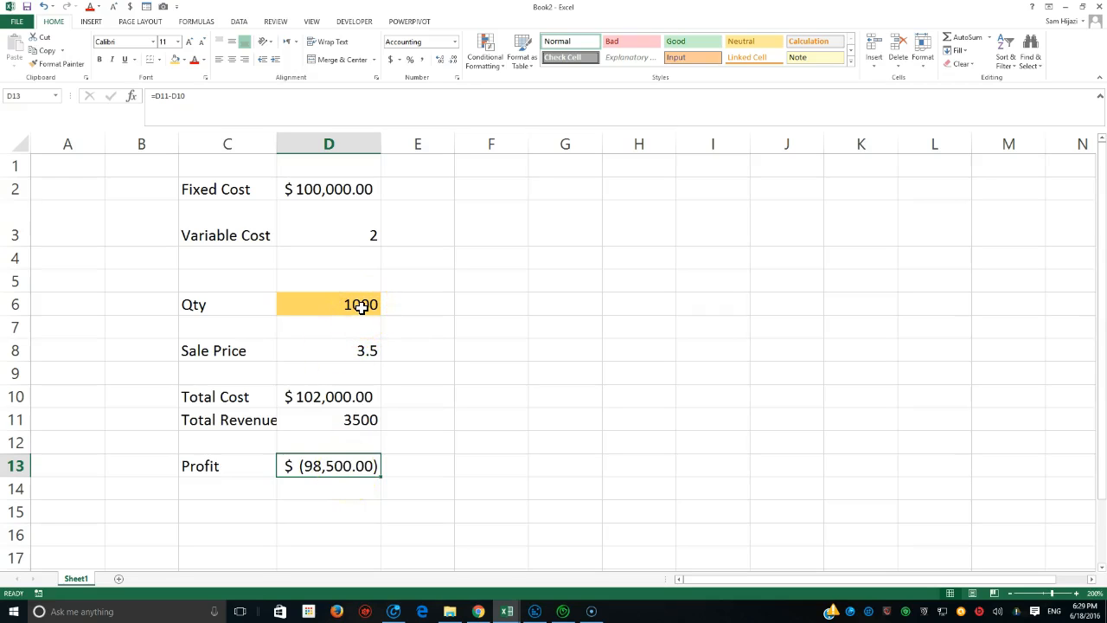
{"action": "left_click", "coordinate": [267, 165]}
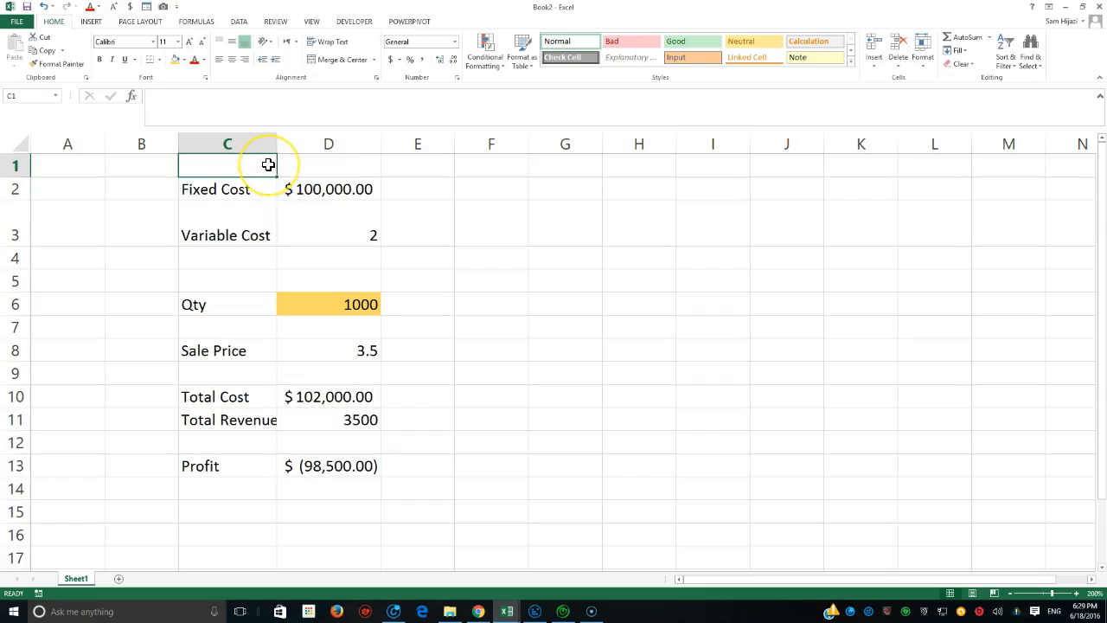
Enter the title Break Even Anaylsis in cell C1
{"action": "type", "text": "Bre"}
{"action": "type", "text": "a"}
{"action": "key", "text": "BackSpace"}
{"action": "type", "text": "ealk"}
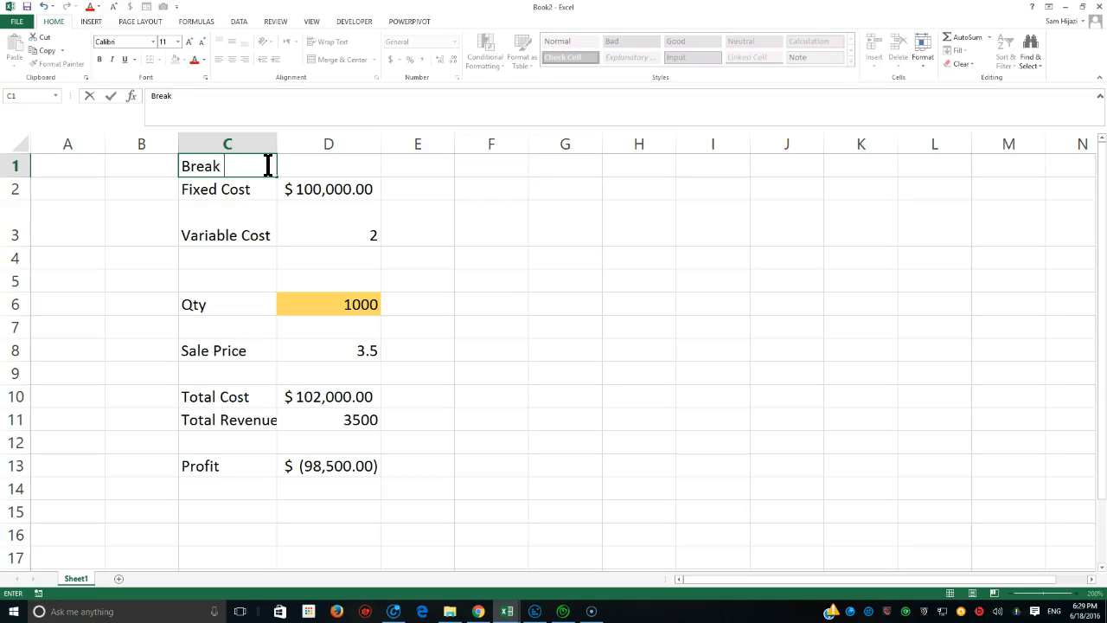
{"action": "type", "text": " Even Anaylsis"}
{"action": "left_click", "coordinate": [291, 491]}
Merge and center the title across C1:D1 and apply the Good cell style to it
{"action": "left_click_drag", "start_coordinate": [222, 165], "coordinate": [296, 173]}
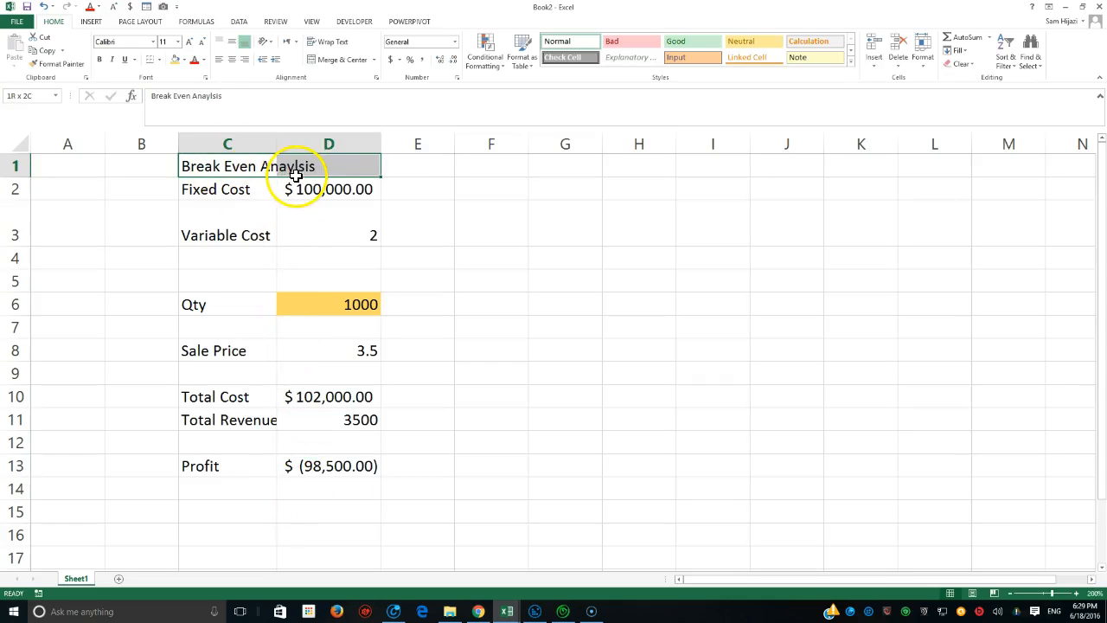
{"action": "left_click", "coordinate": [337, 59]}
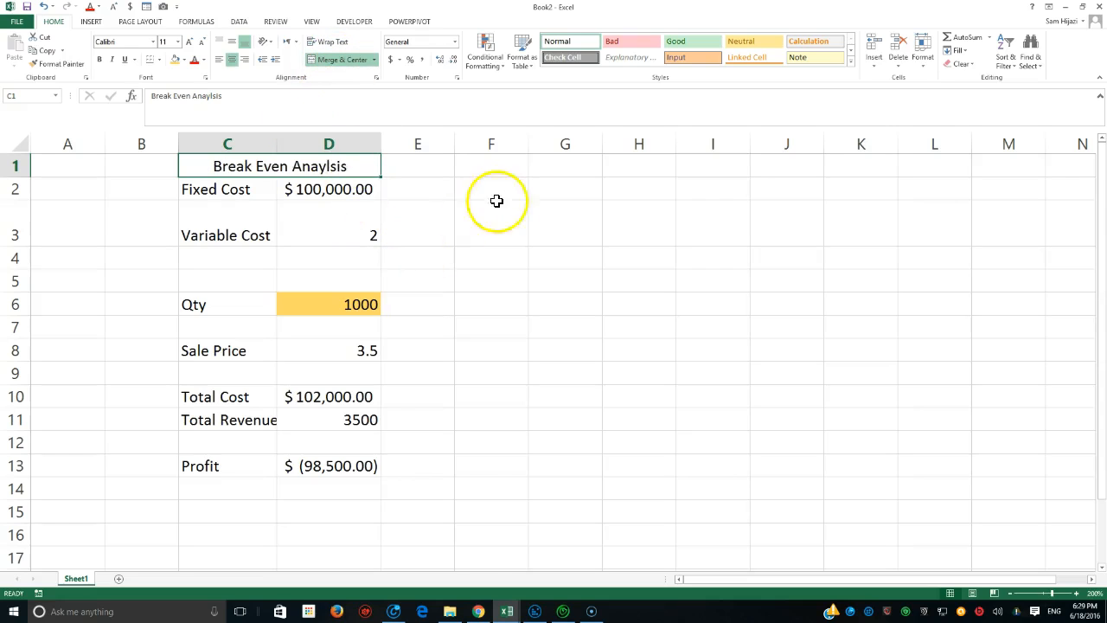
{"action": "left_click", "coordinate": [683, 41]}
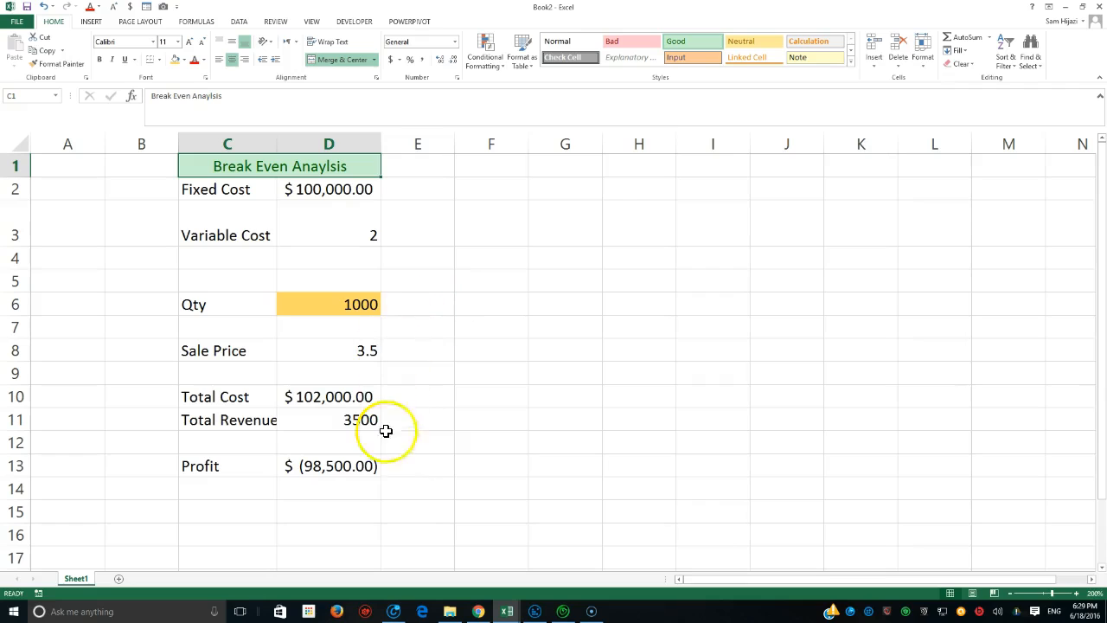
Fill the Profit label and value in C13:D13 with a medium green theme color
{"action": "left_click_drag", "start_coordinate": [213, 468], "coordinate": [294, 465]}
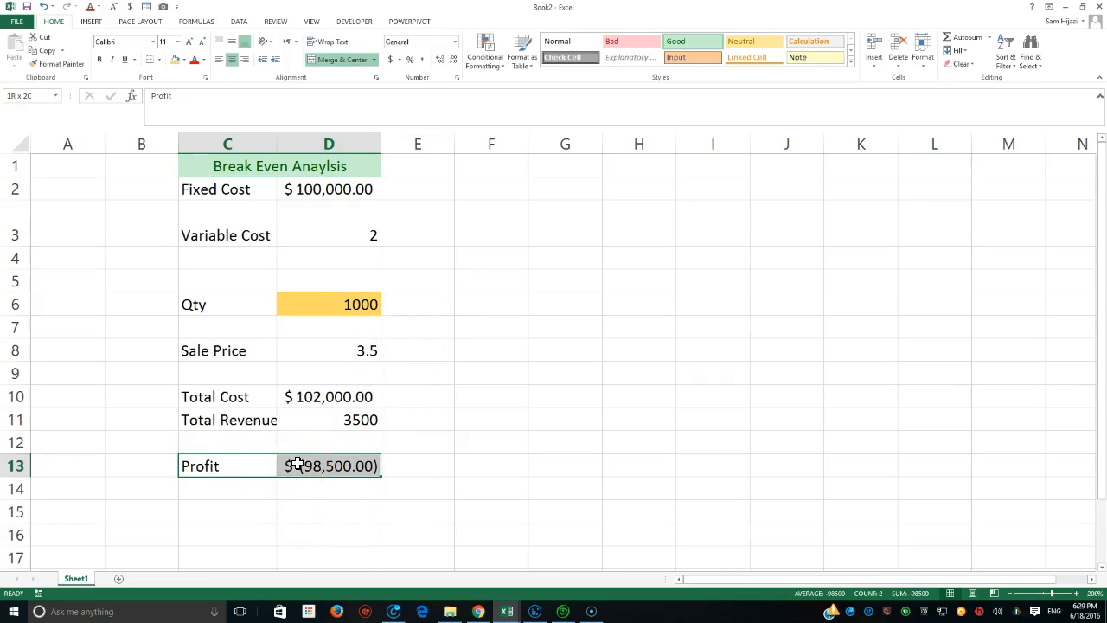
{"action": "left_click", "coordinate": [175, 61]}
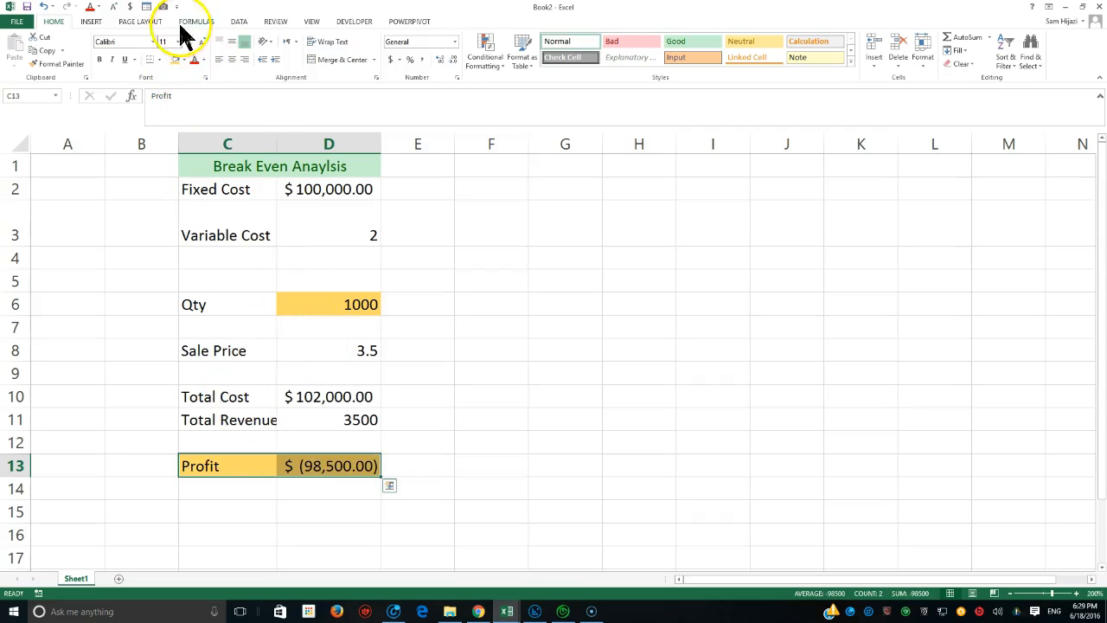
{"action": "left_click", "coordinate": [183, 59]}
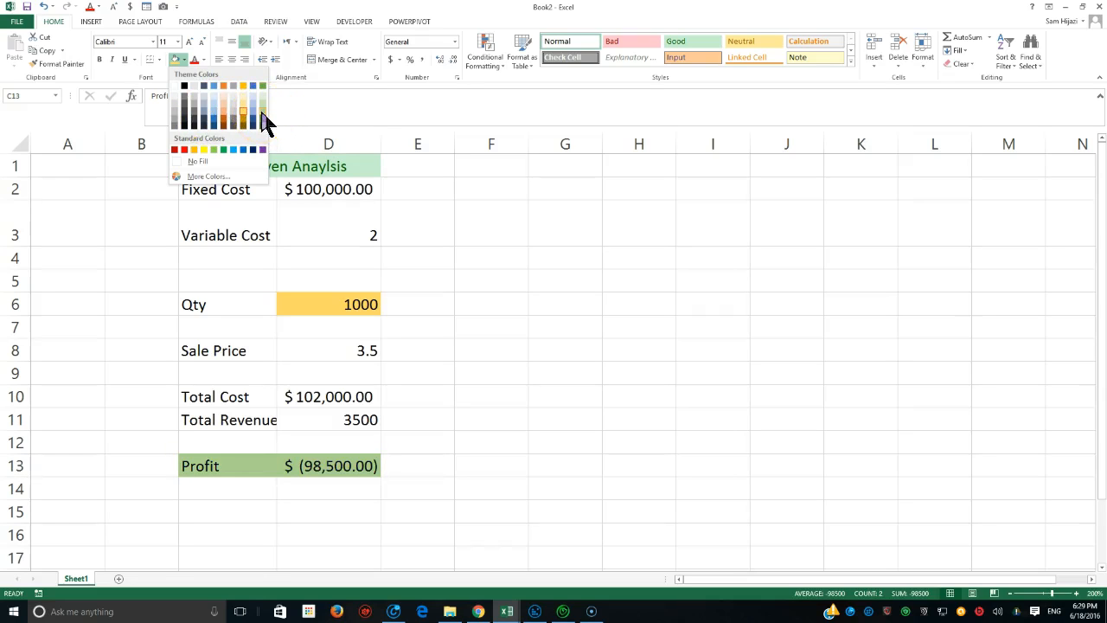
{"action": "left_click", "coordinate": [263, 121]}
Try the Number format with red parenthesized negatives on the Profit value in D13, and return it to the dollar accounting format
{"action": "left_click", "coordinate": [329, 467]}
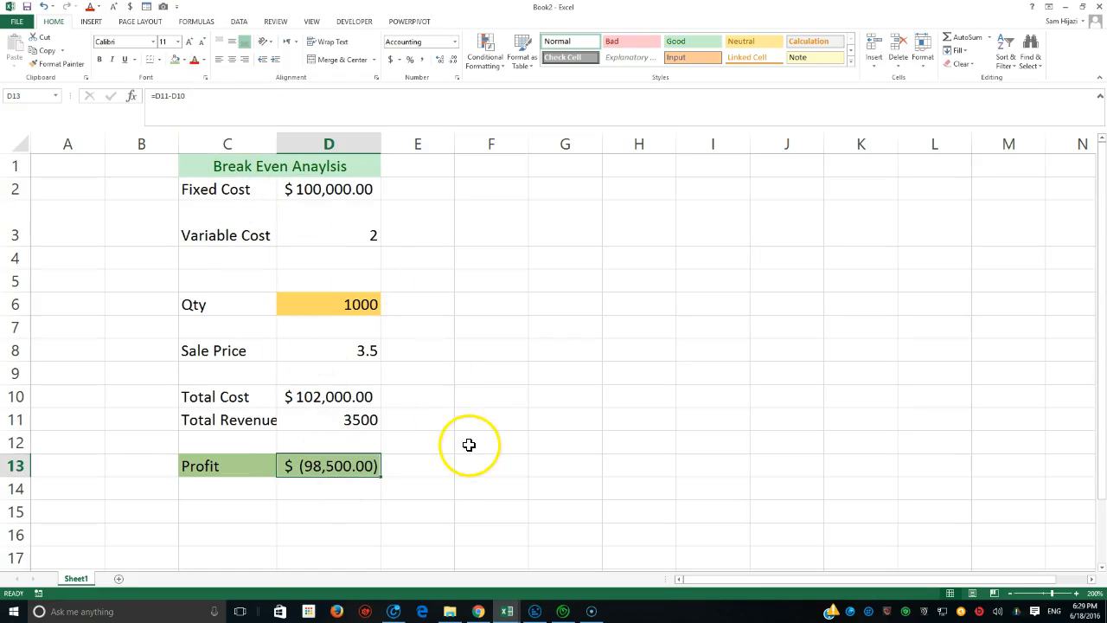
{"action": "left_click", "coordinate": [457, 78]}
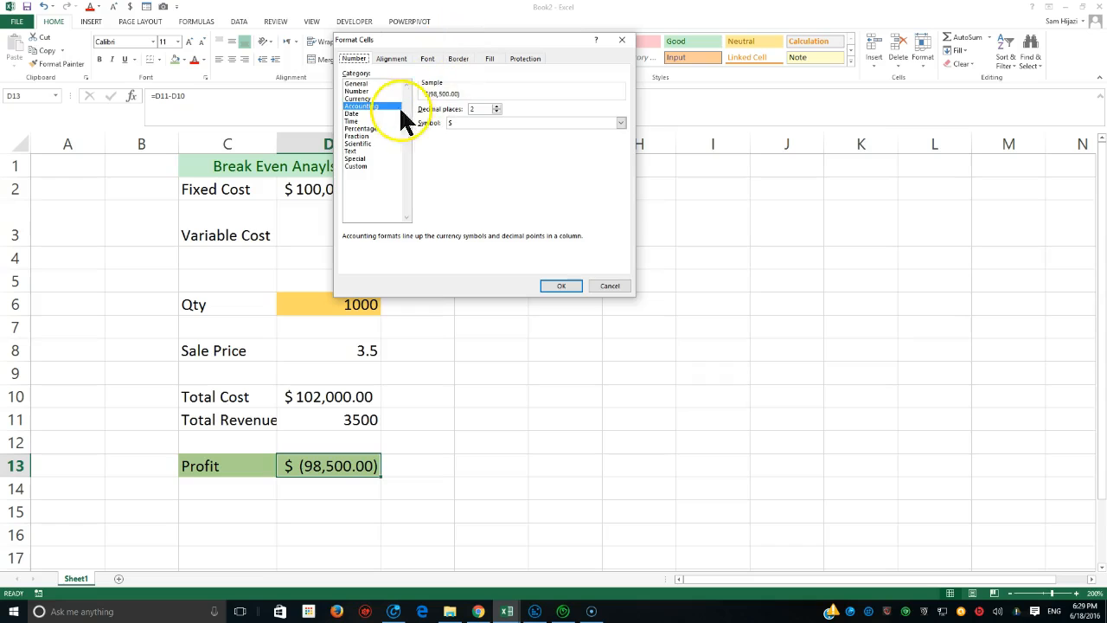
{"action": "left_click", "coordinate": [358, 91]}
{"action": "left_click", "coordinate": [434, 167]}
{"action": "left_click", "coordinate": [562, 286]}
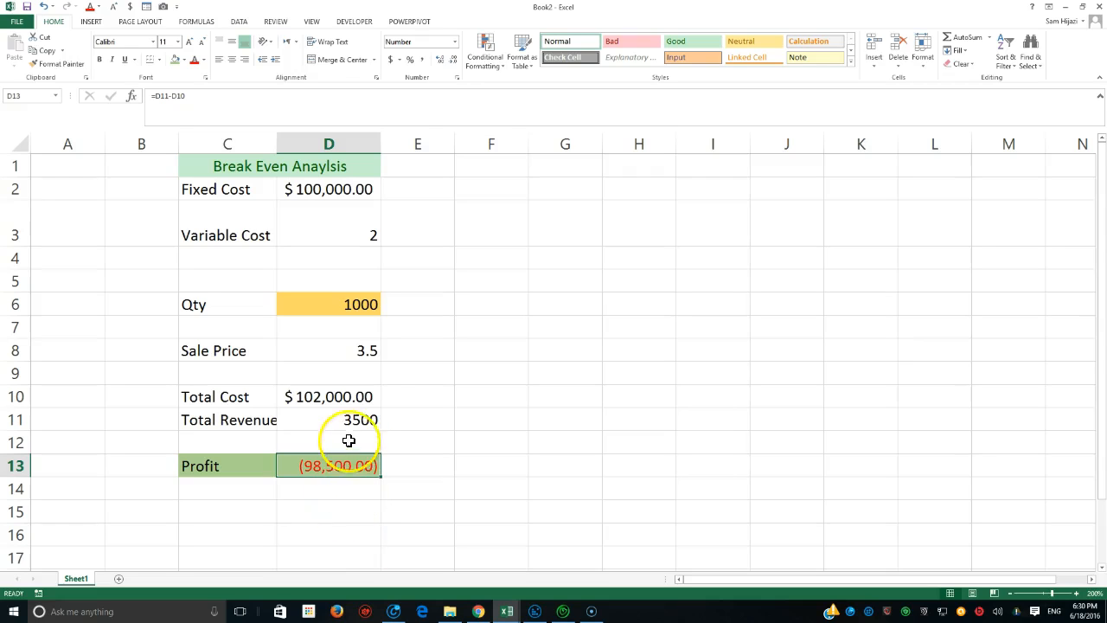
{"action": "left_click", "coordinate": [388, 56]}
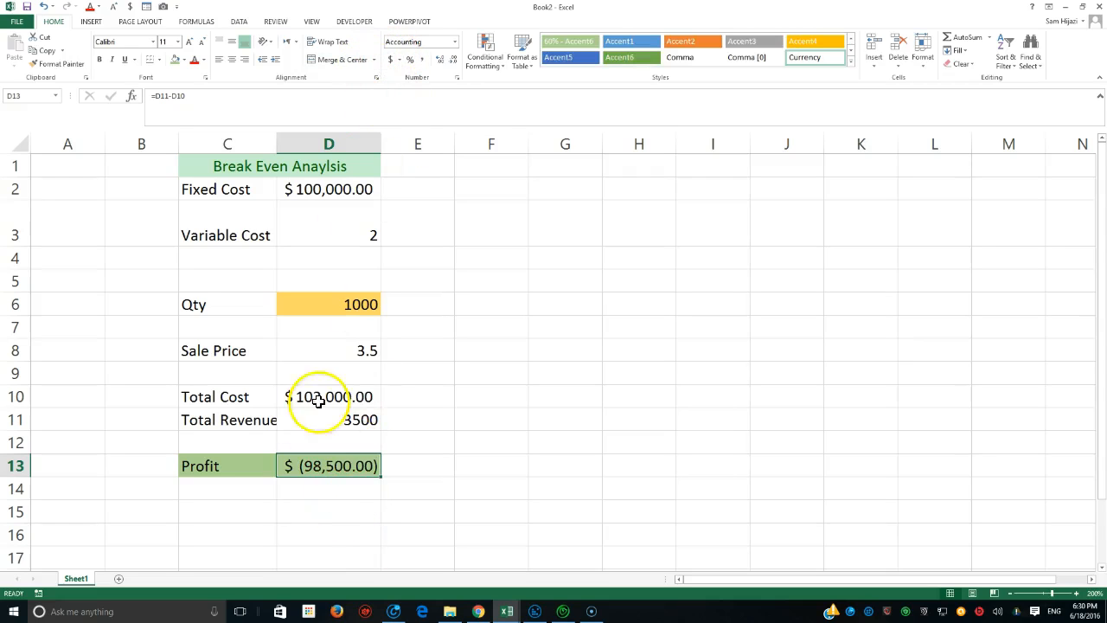
Format the Profit value in D13 as Currency with negative numbers shown in red parentheses
{"action": "left_click", "coordinate": [453, 42]}
{"action": "left_click", "coordinate": [427, 110]}
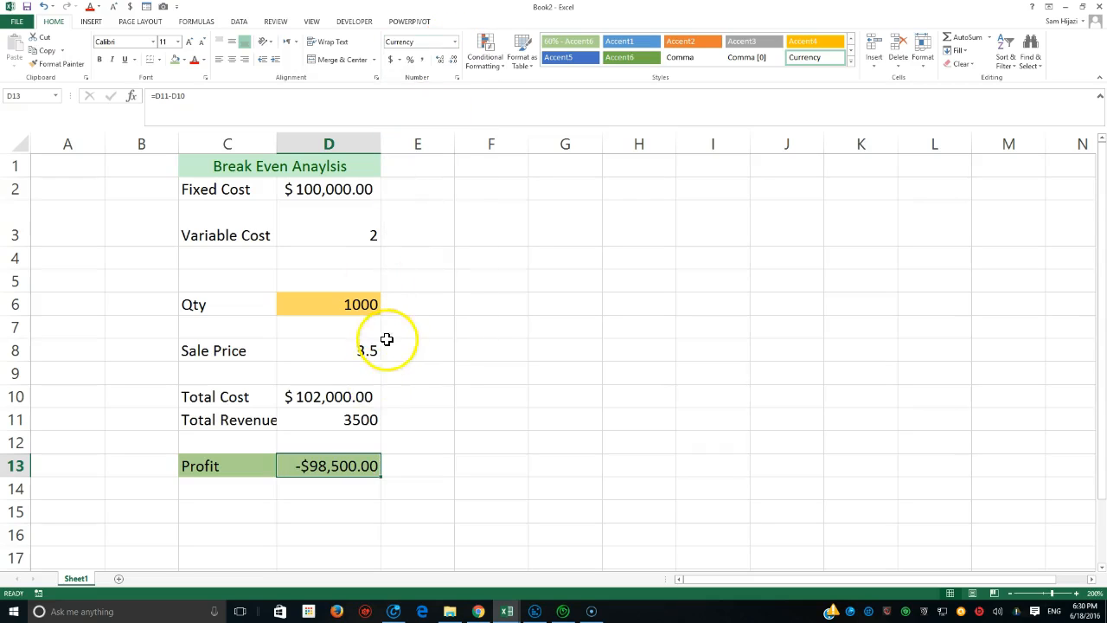
{"action": "left_click", "coordinate": [457, 77]}
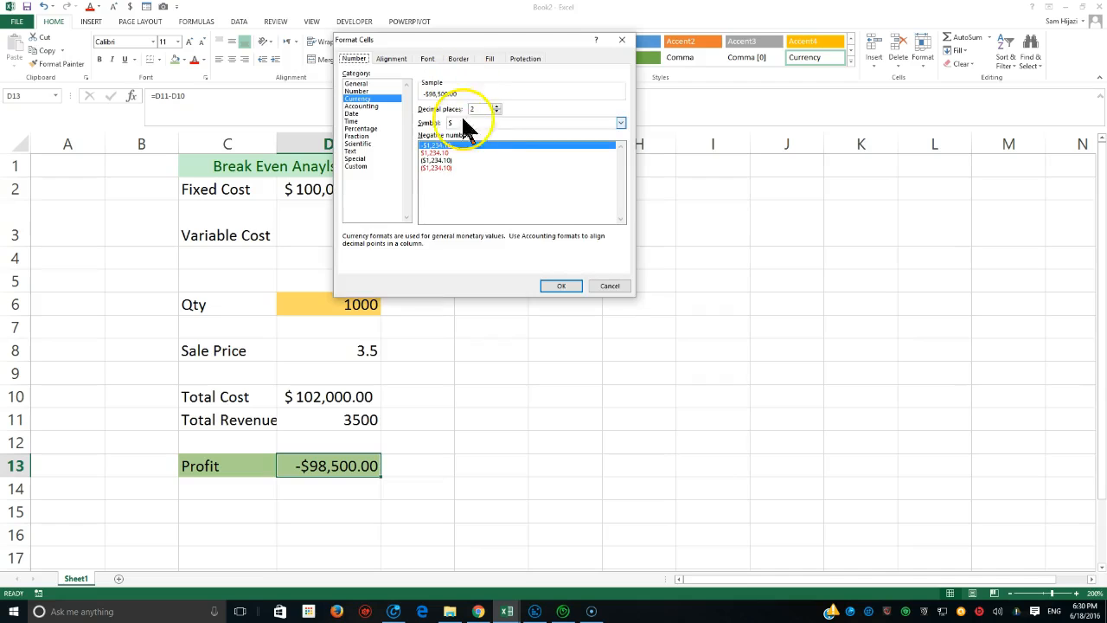
{"action": "left_click", "coordinate": [434, 167]}
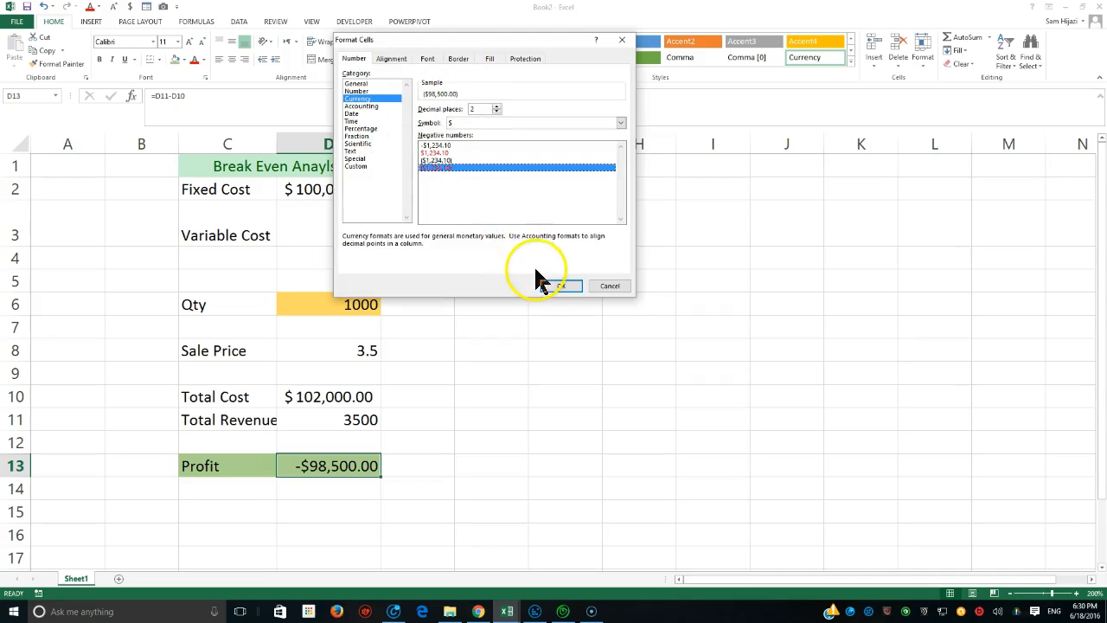
{"action": "left_click", "coordinate": [556, 286]}
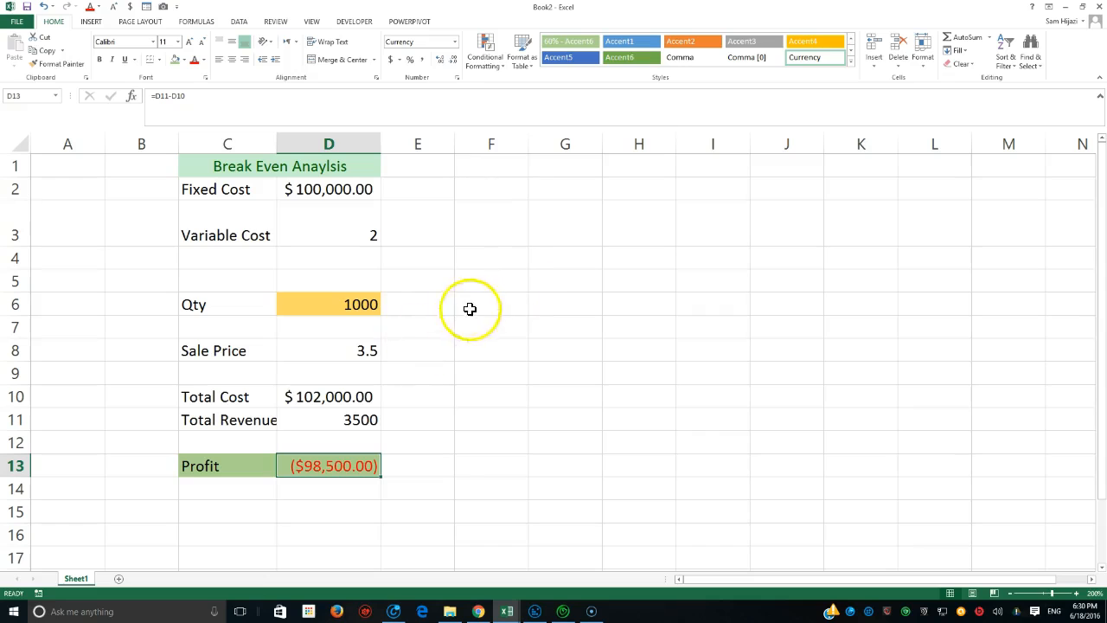
Start a Goal Seek that sets the Profit cell D13 to the value 0
{"action": "left_click", "coordinate": [241, 24]}
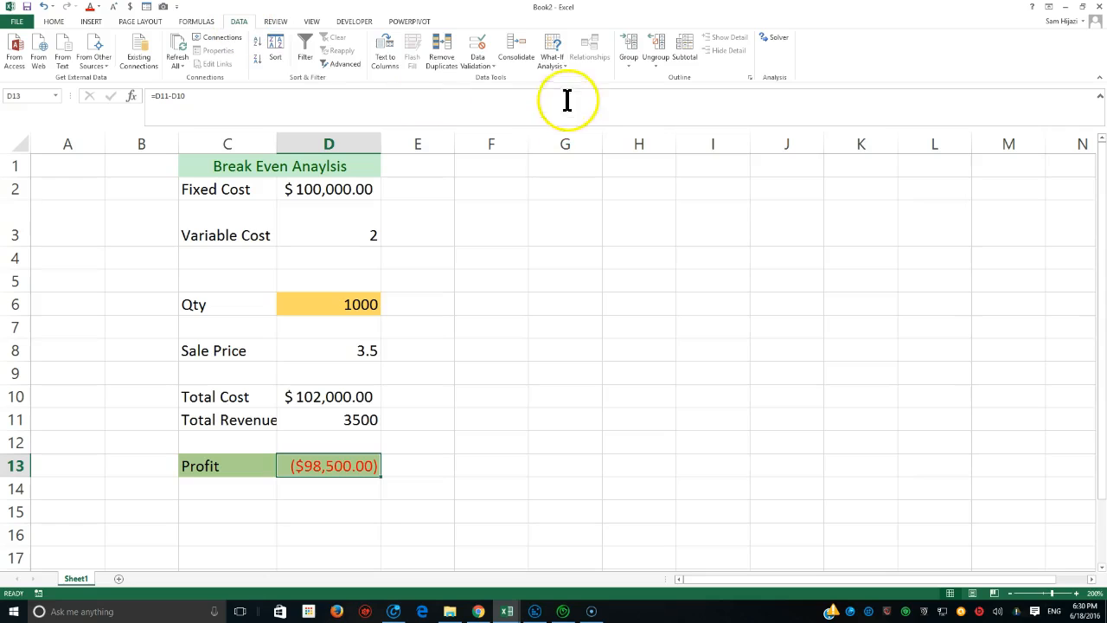
{"action": "left_click", "coordinate": [564, 63]}
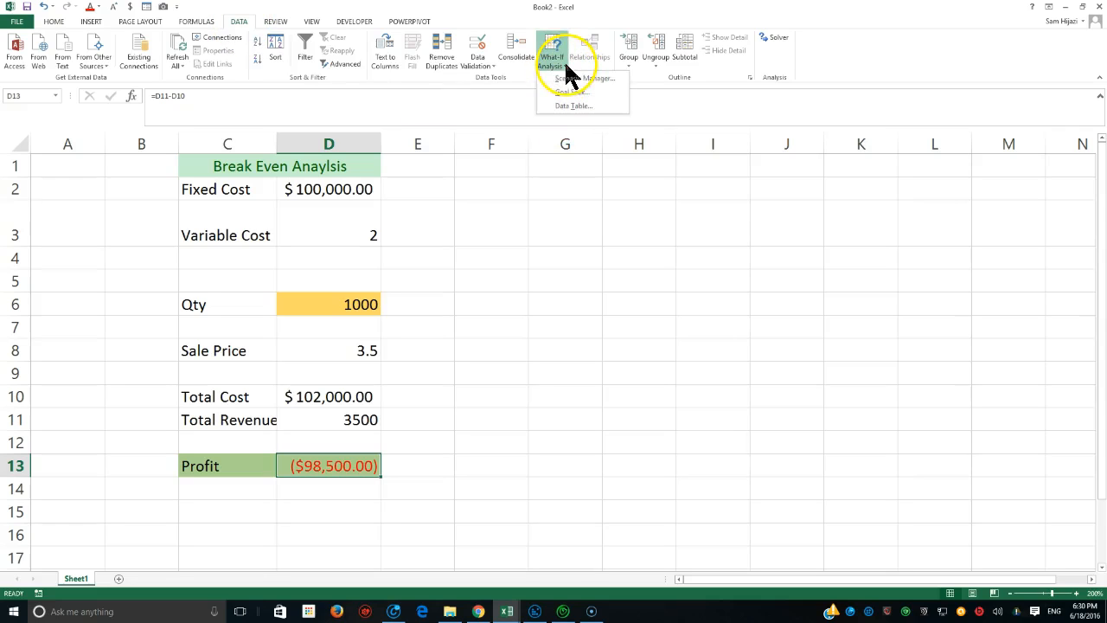
{"action": "left_click", "coordinate": [592, 102]}
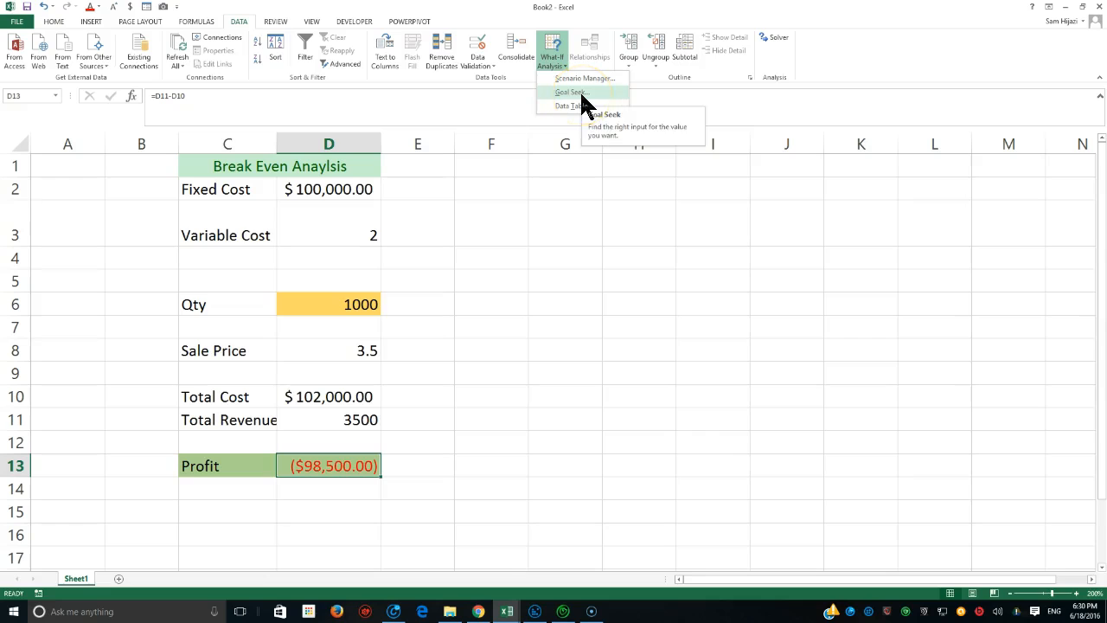
{"action": "left_click", "coordinate": [591, 83]}
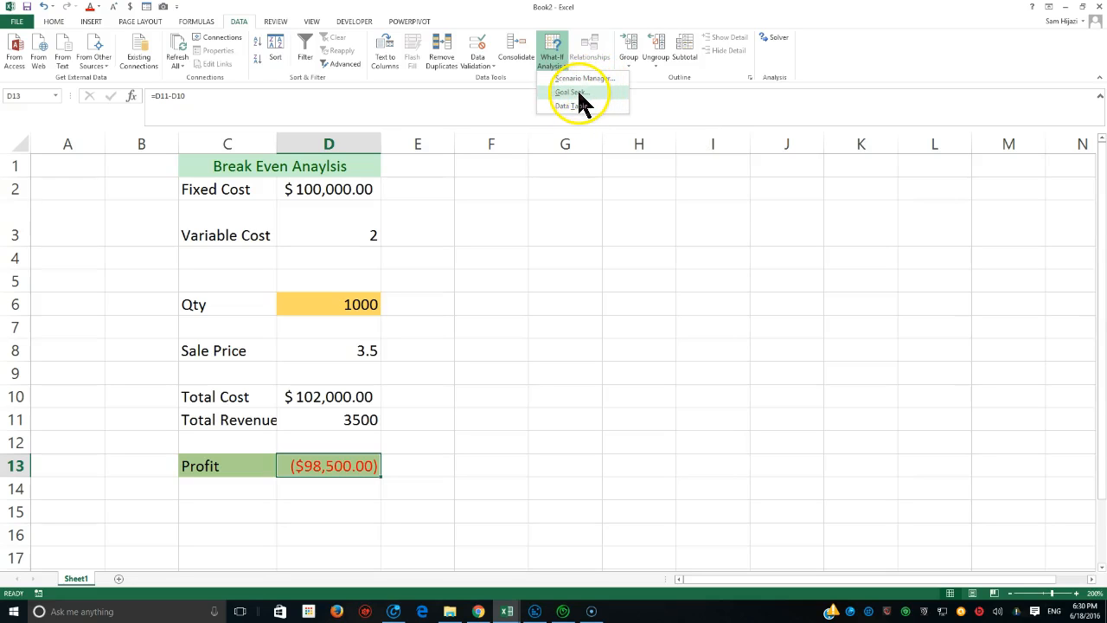
{"action": "left_click", "coordinate": [580, 91]}
{"action": "left_click_drag", "start_coordinate": [486, 130], "coordinate": [465, 239]}
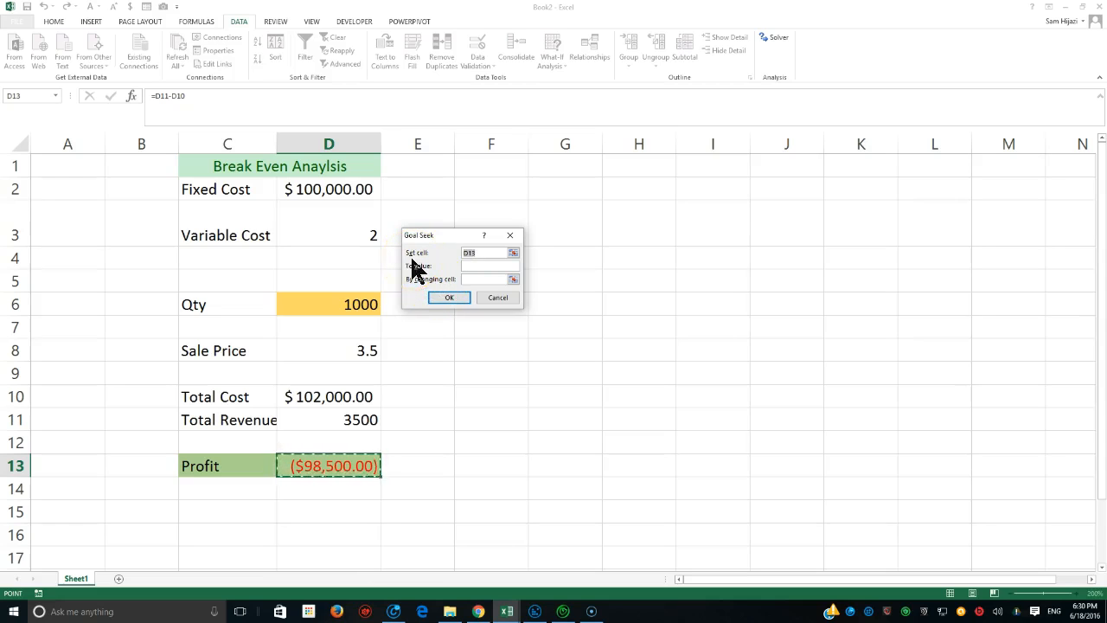
{"action": "left_click", "coordinate": [334, 464]}
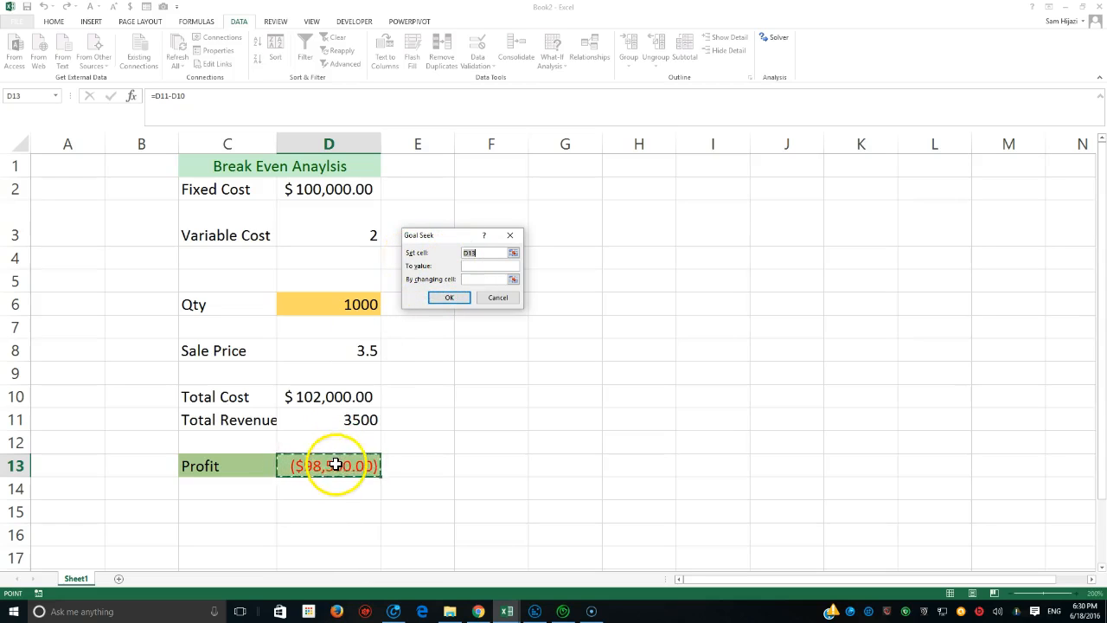
{"action": "left_click", "coordinate": [484, 267]}
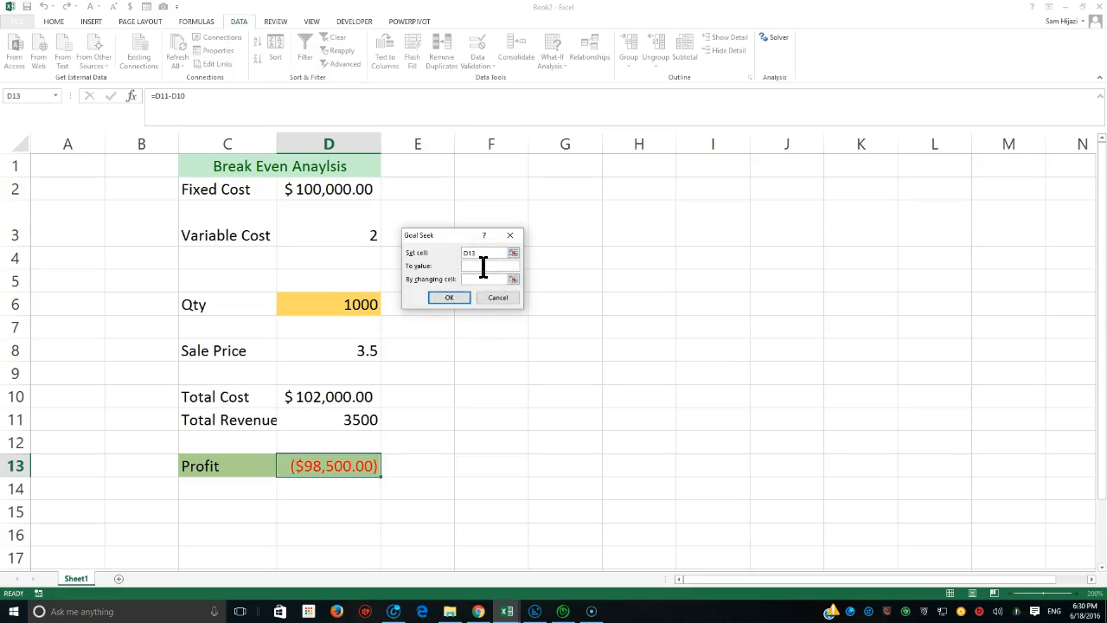
Launch the Windows Magnifier and enlarge the view to 150% to read the Goal Seek settings
{"action": "left_click", "coordinate": [12, 617]}
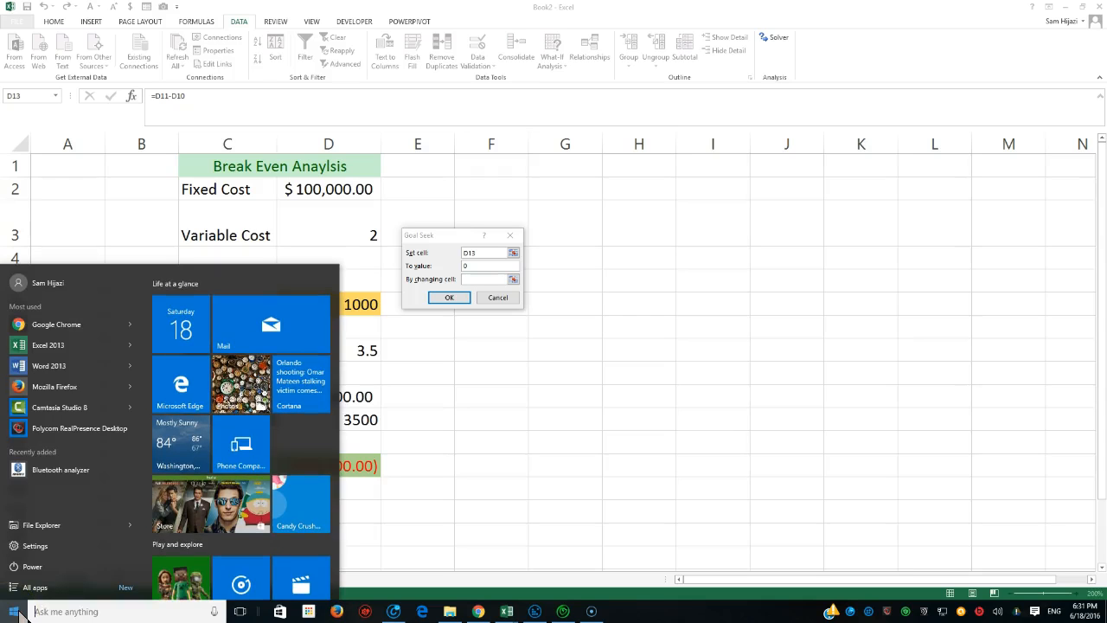
{"action": "type", "text": "m"}
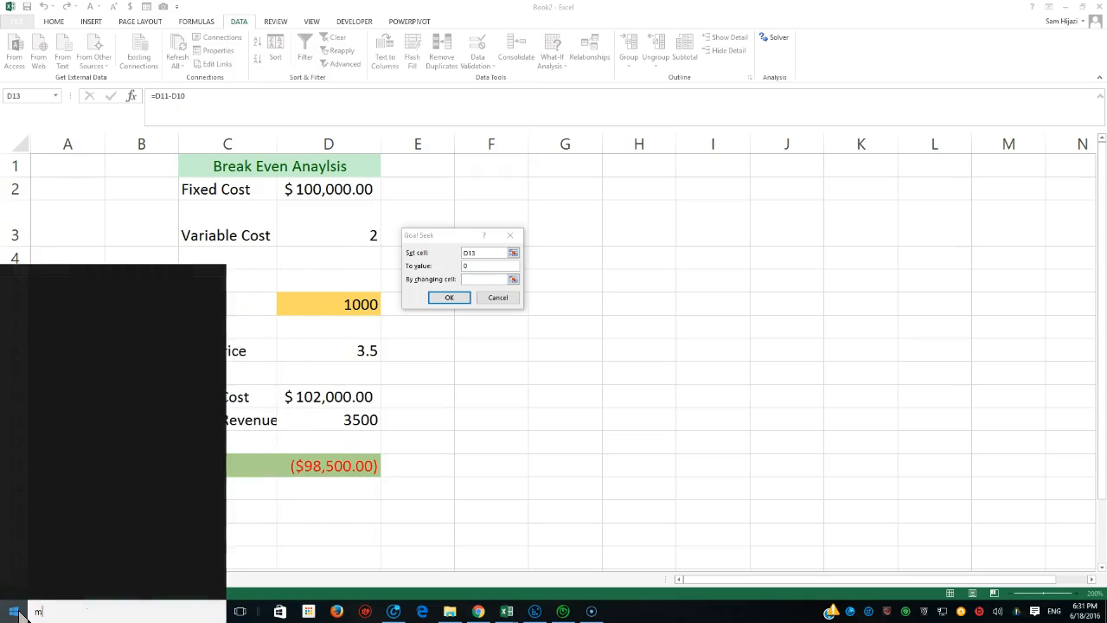
{"action": "type", "text": "ag"}
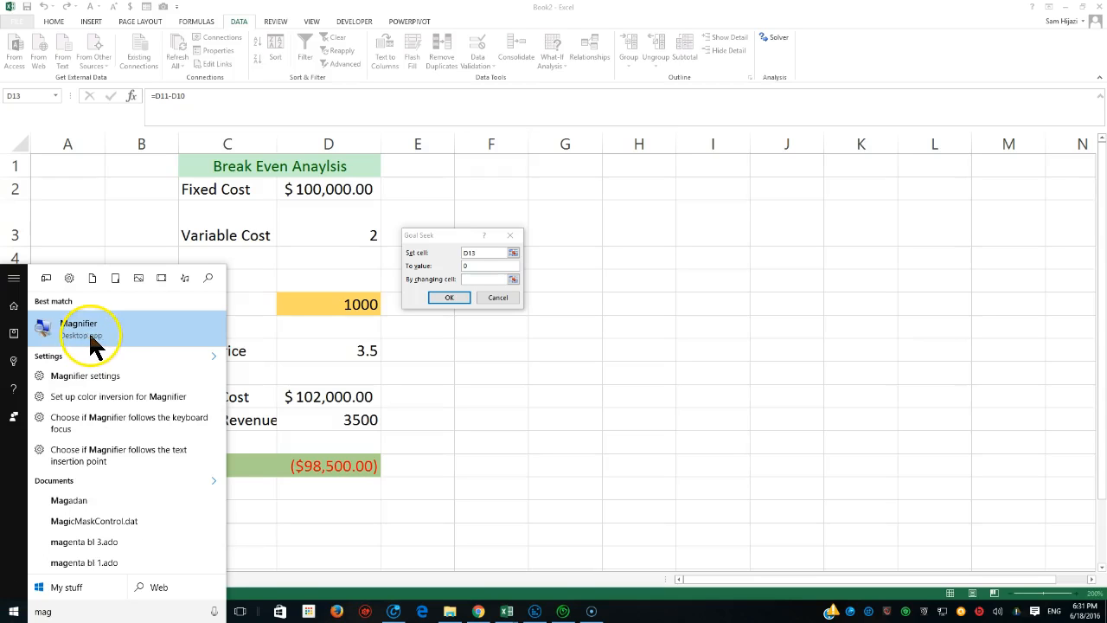
{"action": "left_click", "coordinate": [137, 328]}
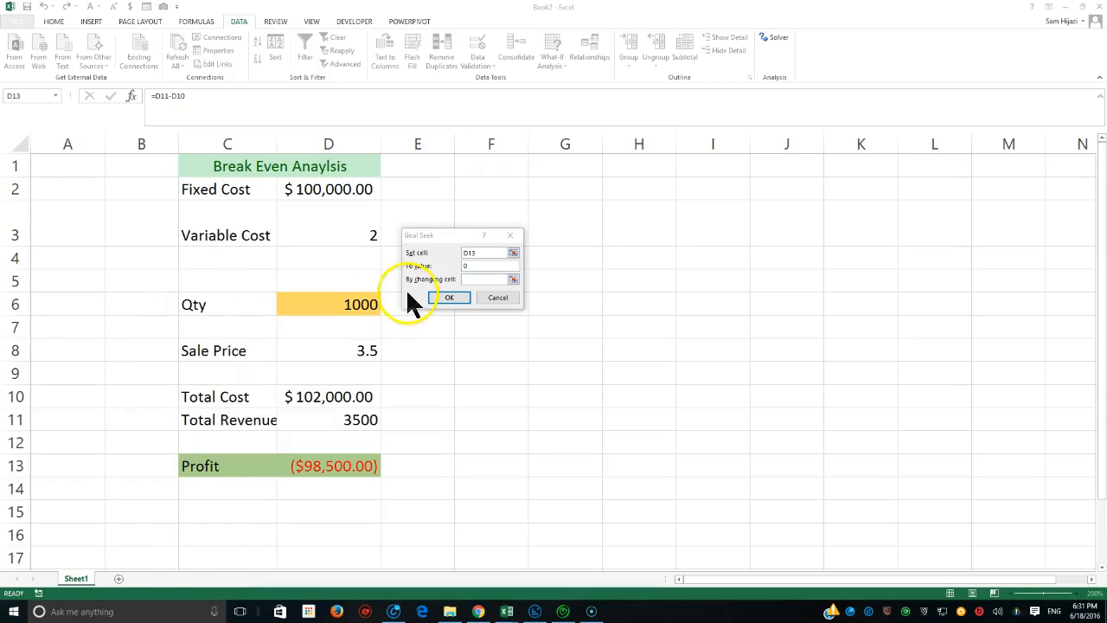
{"action": "left_click", "coordinate": [461, 264]}
{"action": "left_click", "coordinate": [477, 339]}
{"action": "key", "text": "super+plus"}
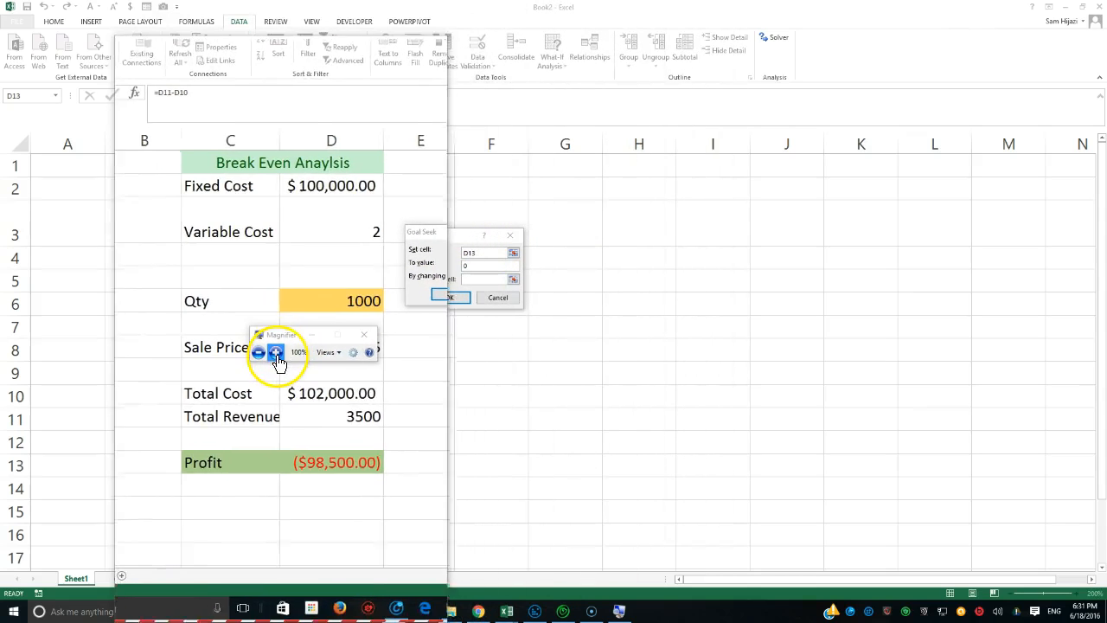
{"action": "left_click", "coordinate": [273, 355]}
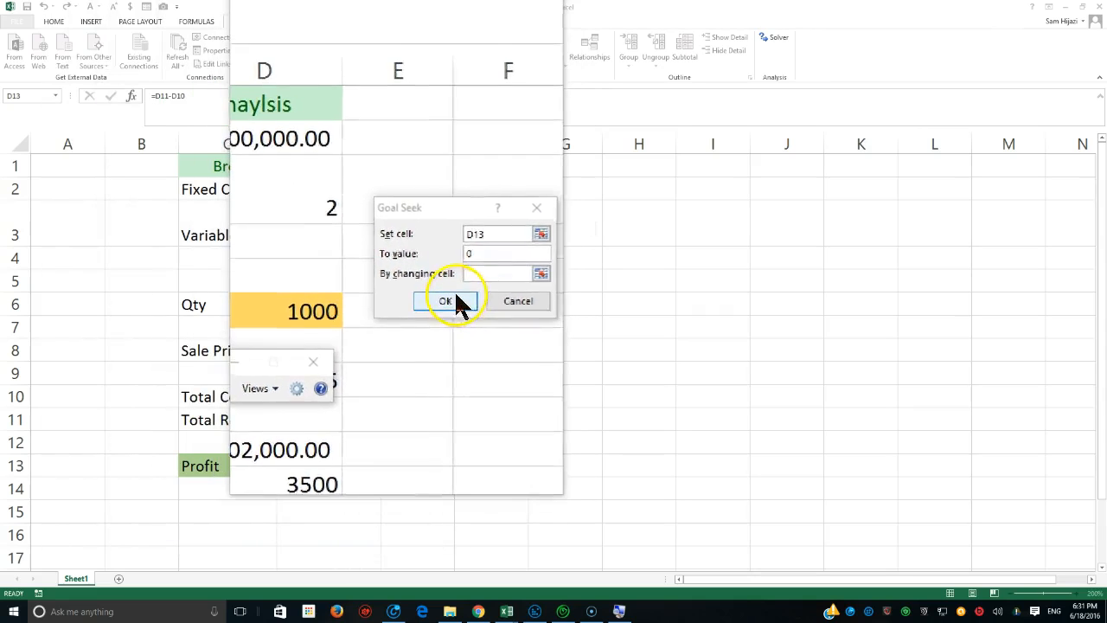
Choose the Qty cell D6 as the changing cell and run the Goal Seek
{"action": "left_click", "coordinate": [469, 274]}
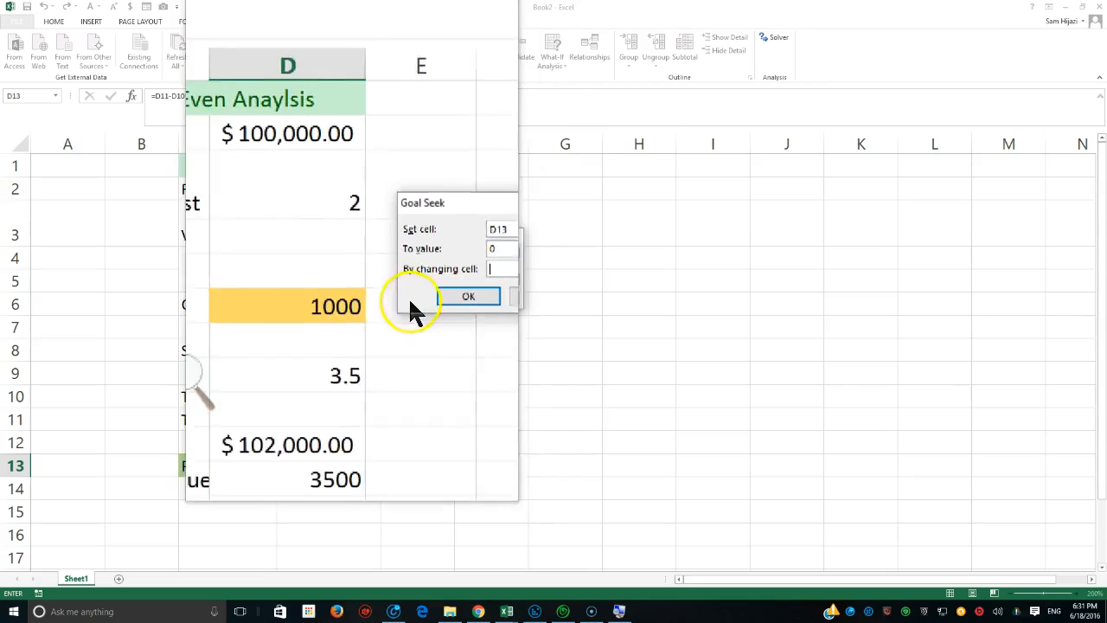
{"action": "left_click", "coordinate": [333, 308]}
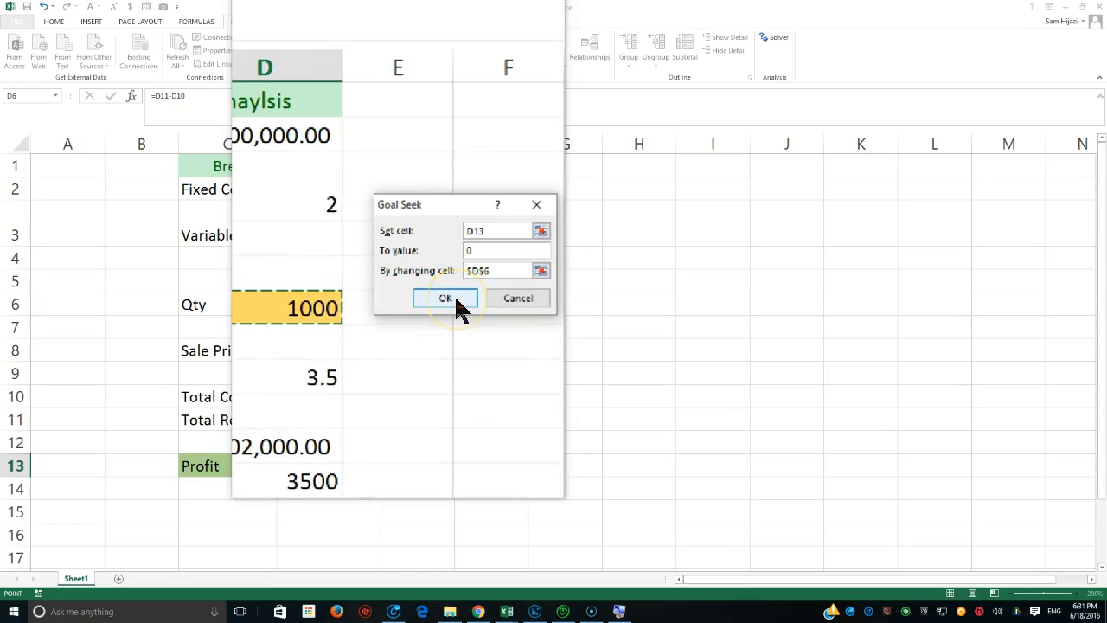
{"action": "left_click", "coordinate": [457, 300]}
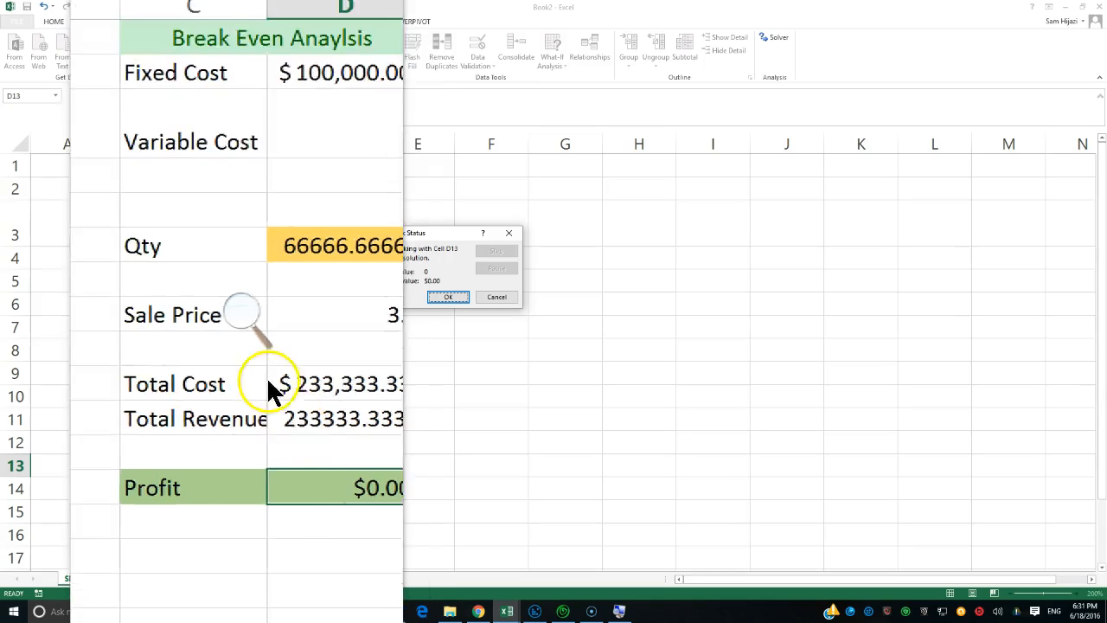
Close the Magnifier, accept the Goal Seek solution and select the Qty value in D6
{"action": "left_click", "coordinate": [262, 354]}
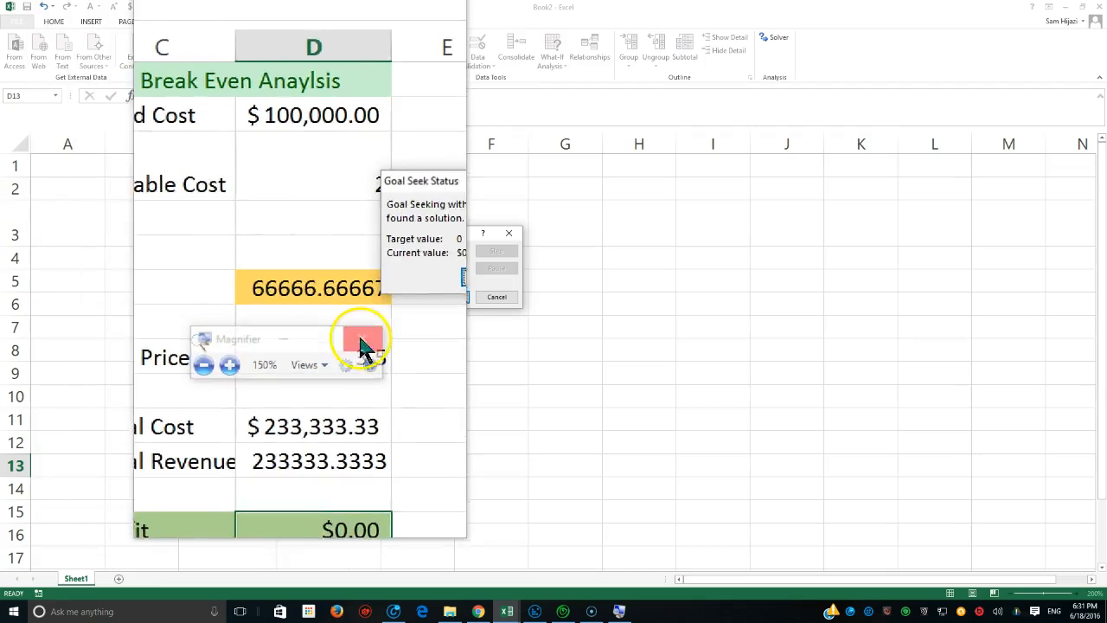
{"action": "left_click", "coordinate": [364, 345]}
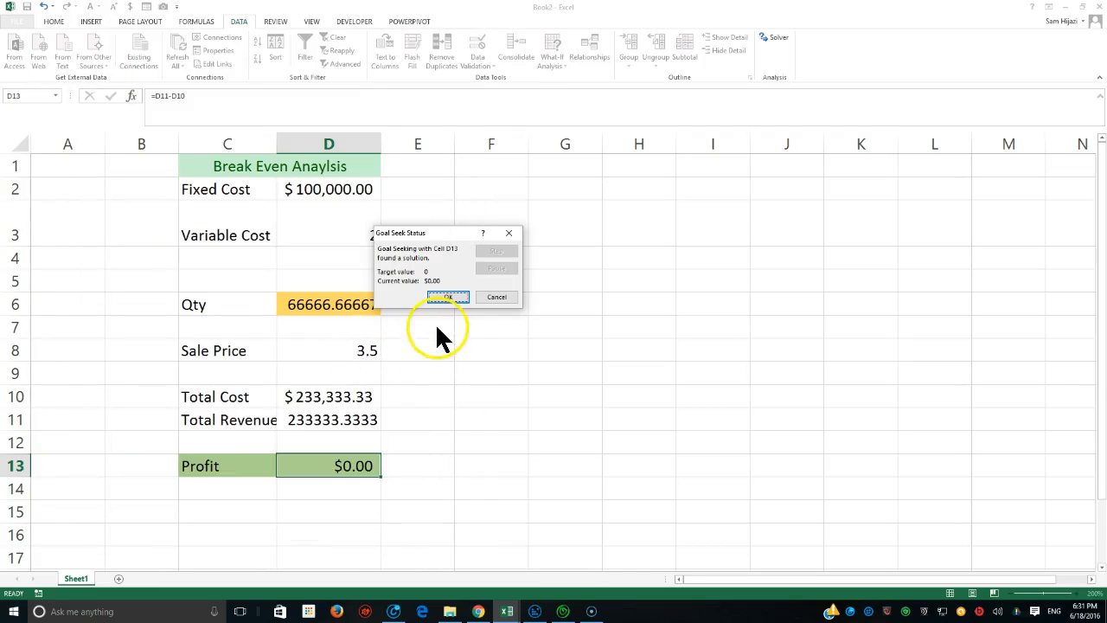
{"action": "left_click", "coordinate": [446, 298]}
{"action": "left_click", "coordinate": [356, 308]}
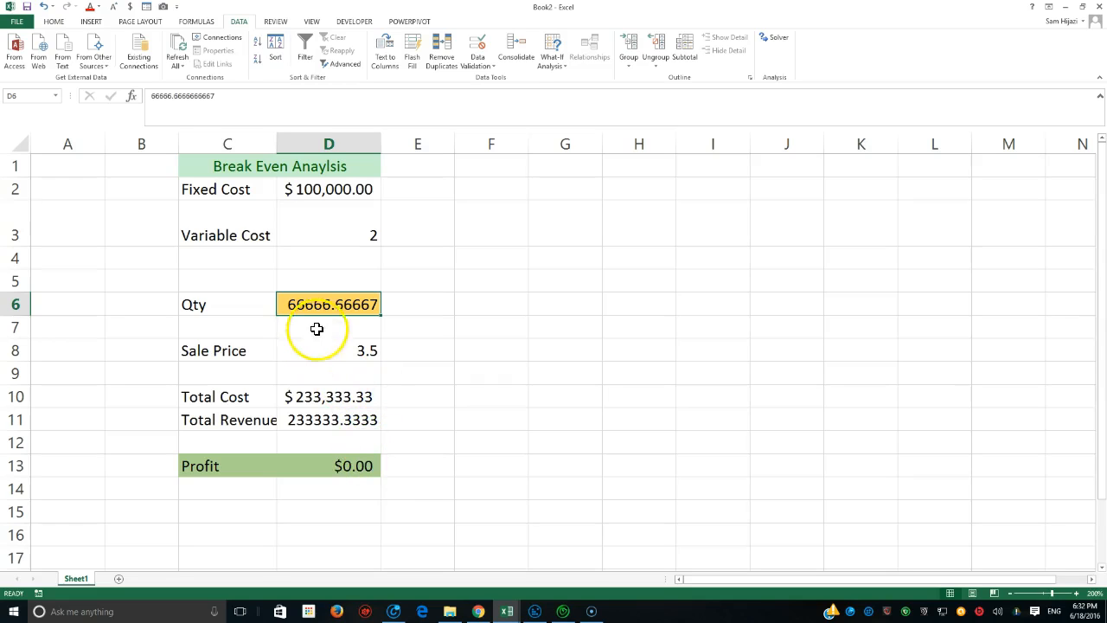
{"action": "left_click", "coordinate": [358, 309]}
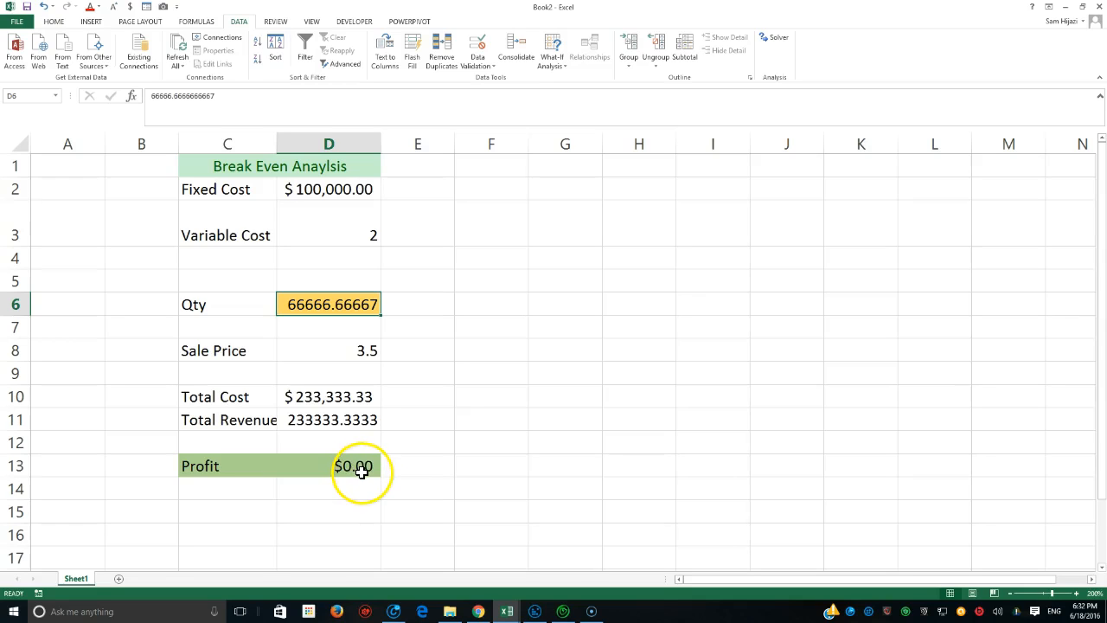
Apply the dollar accounting format to the Total Revenue value in D11
{"action": "left_click", "coordinate": [360, 422]}
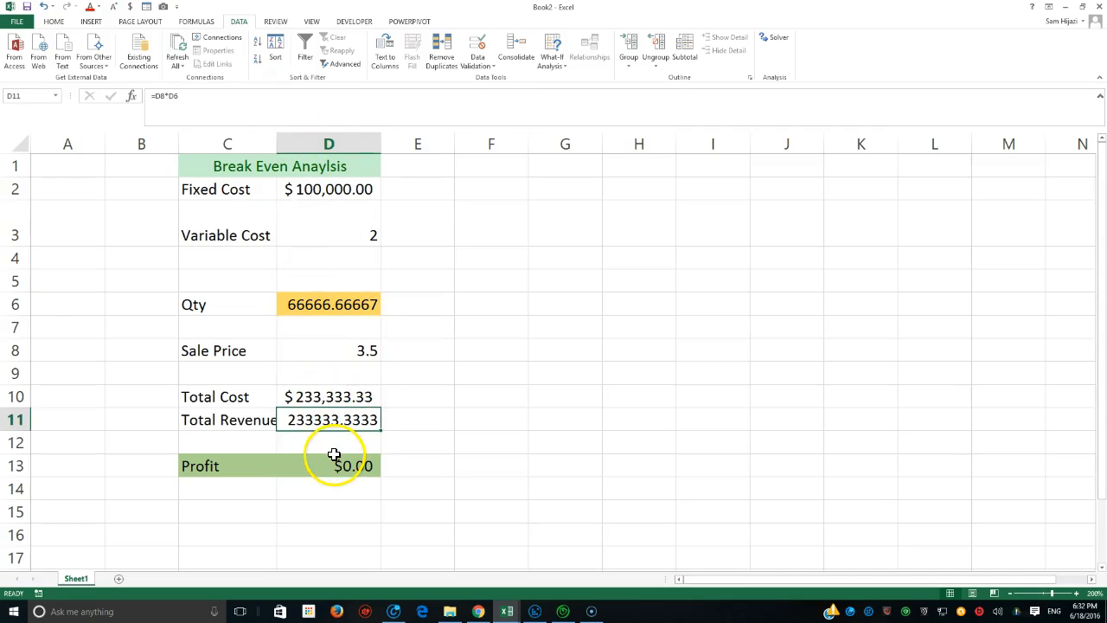
{"action": "left_click", "coordinate": [52, 22]}
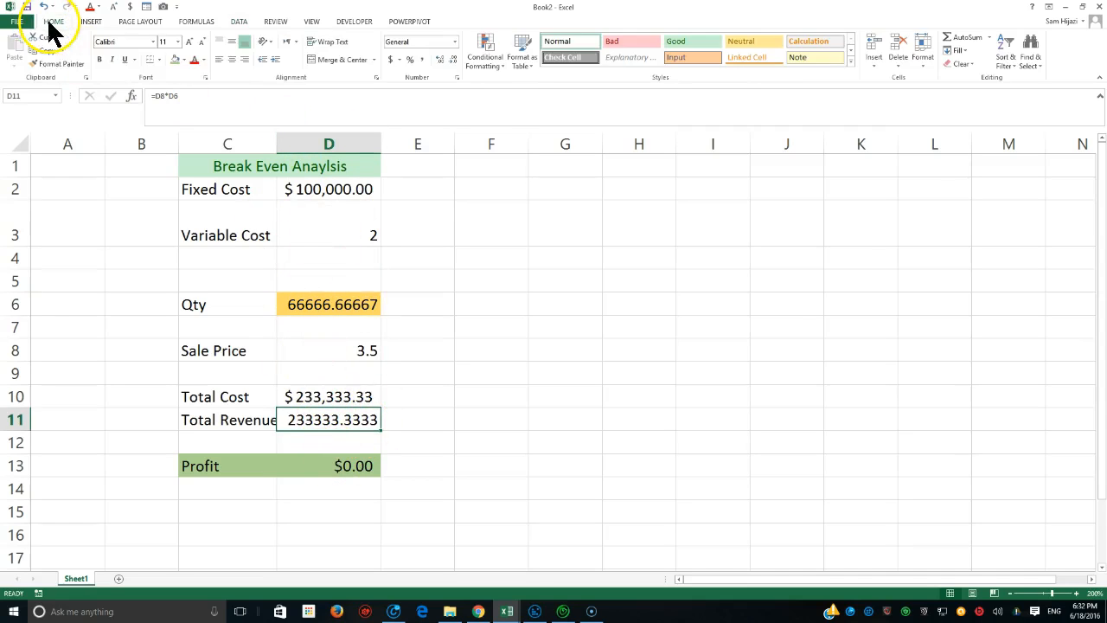
{"action": "left_click", "coordinate": [391, 59]}
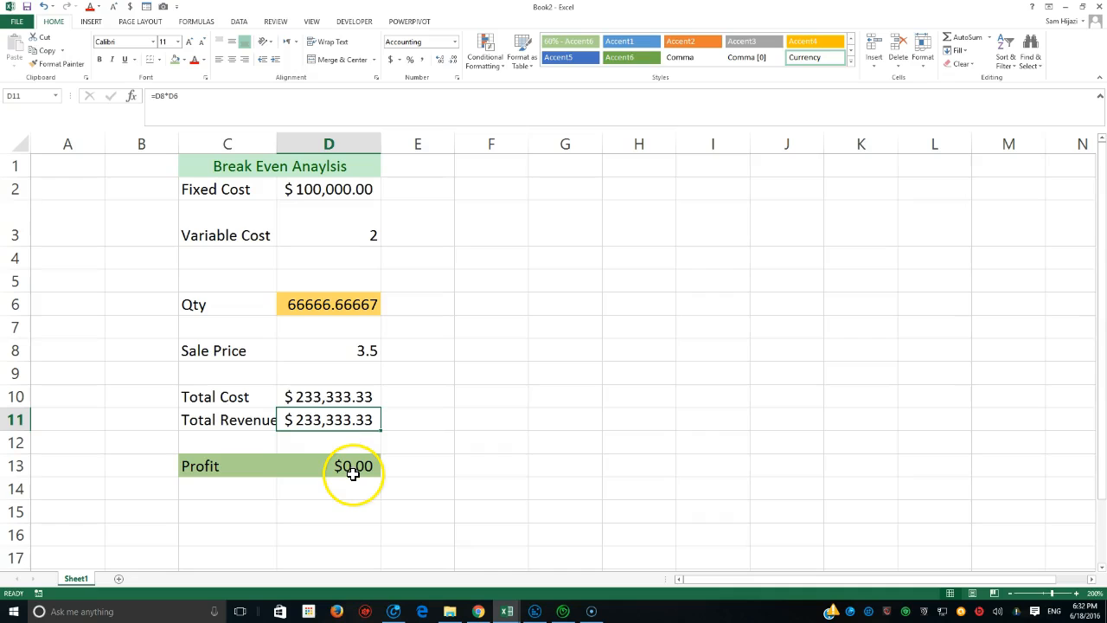
Examine the solved Qty value in D6
{"action": "left_click", "coordinate": [354, 304]}
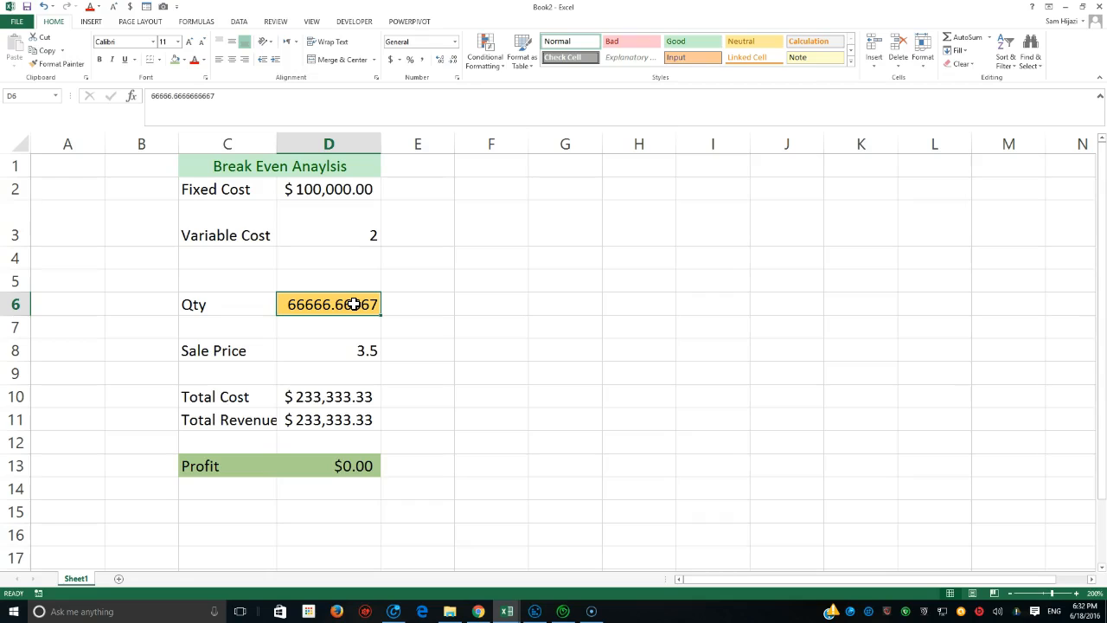
{"action": "left_click", "coordinate": [311, 313]}
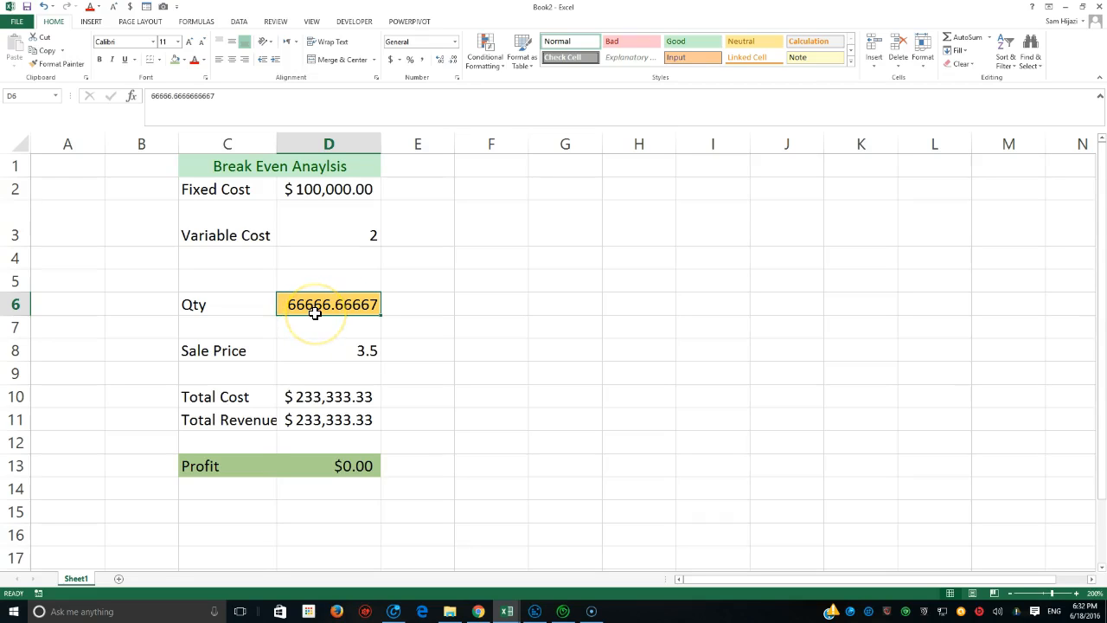